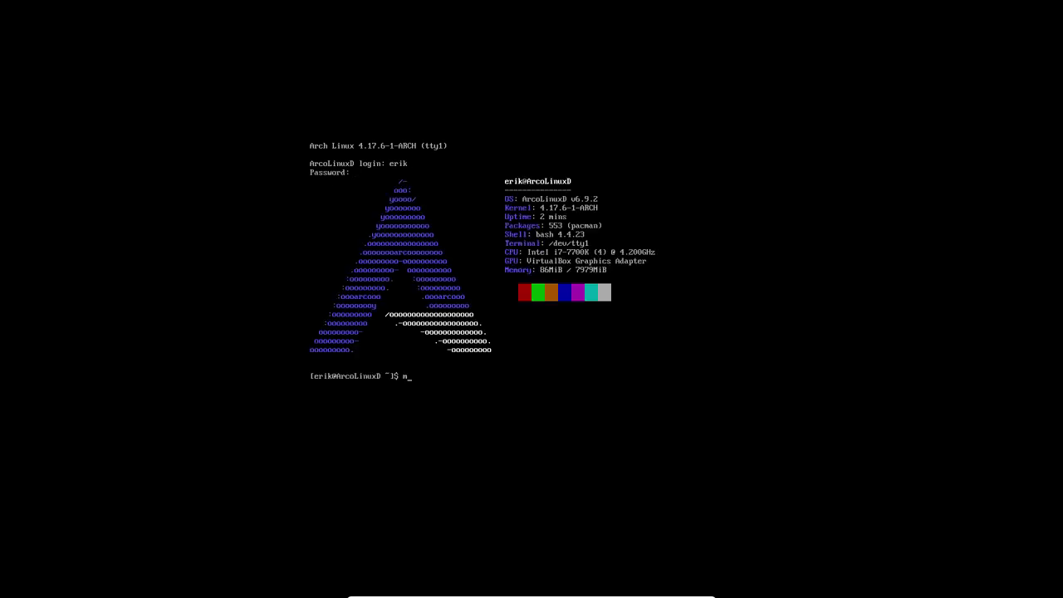
Run the mirror alias to refresh the pacman mirror list, authenticating with the sudo password
key("Return")
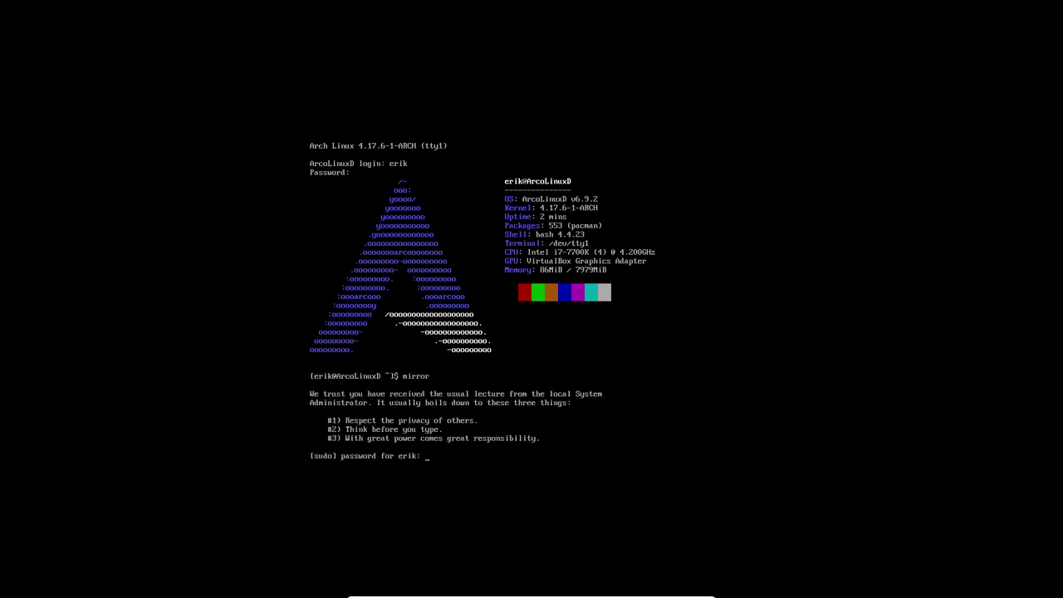
key("Return")
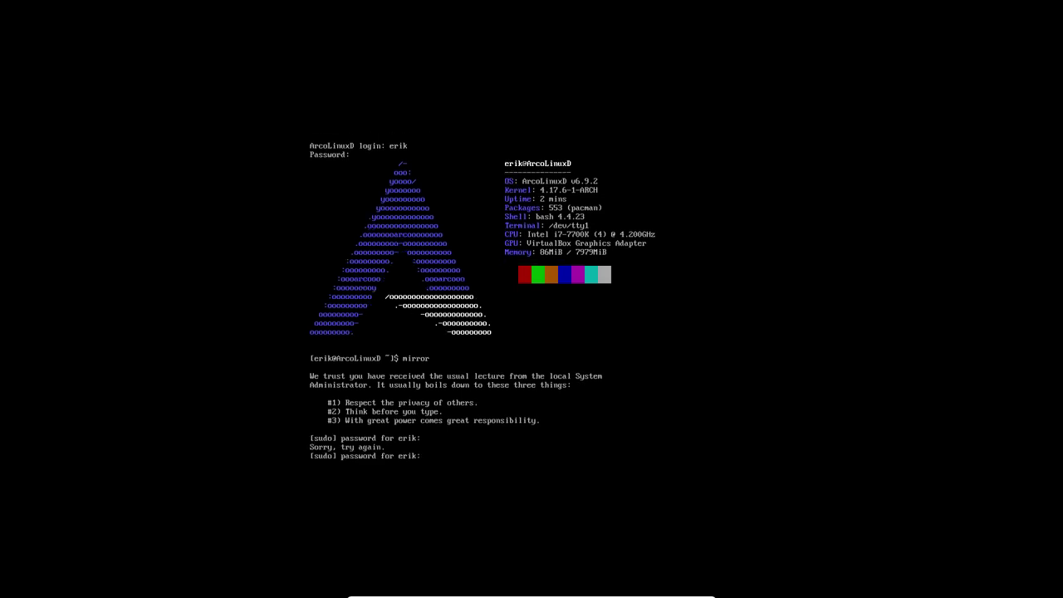
key("Return")
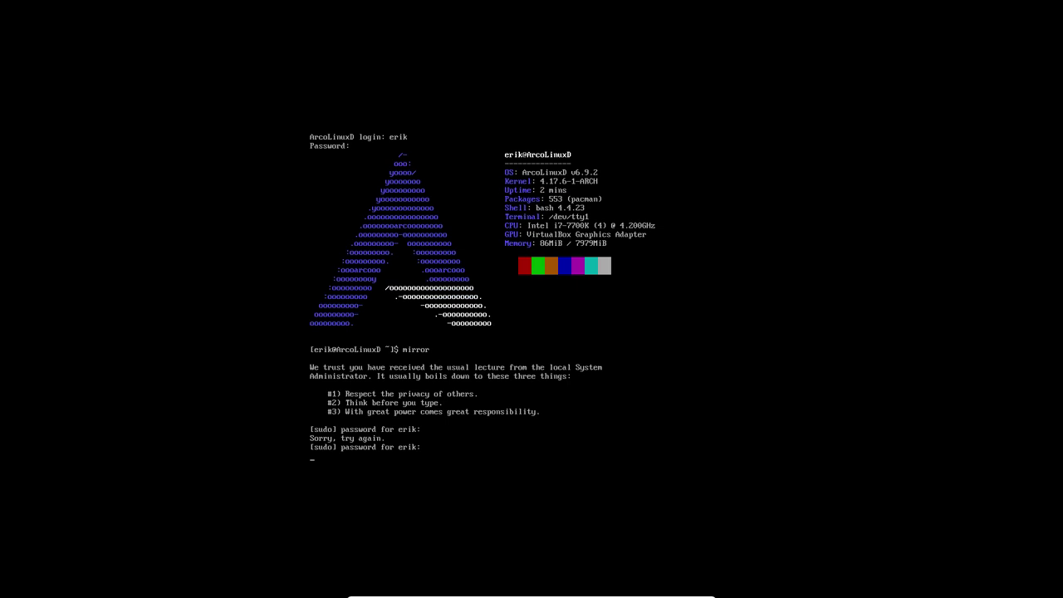
key("Return")
type("update")
key("BackSpace")
key("BackSpace")
key("BackSpace")
key("BackSpace")
key("BackSpace")
key("BackSpace")
List the defined shell aliases and run the update alias to upgrade all system packages, confirming the upgrade
type("alias")
key("Return")
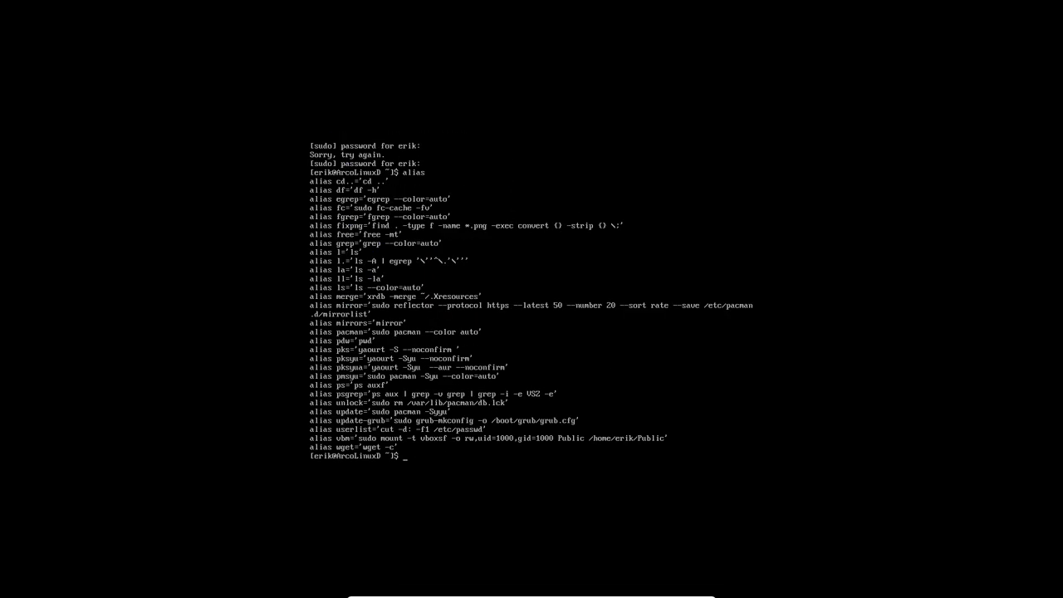
type("update")
key("Return")
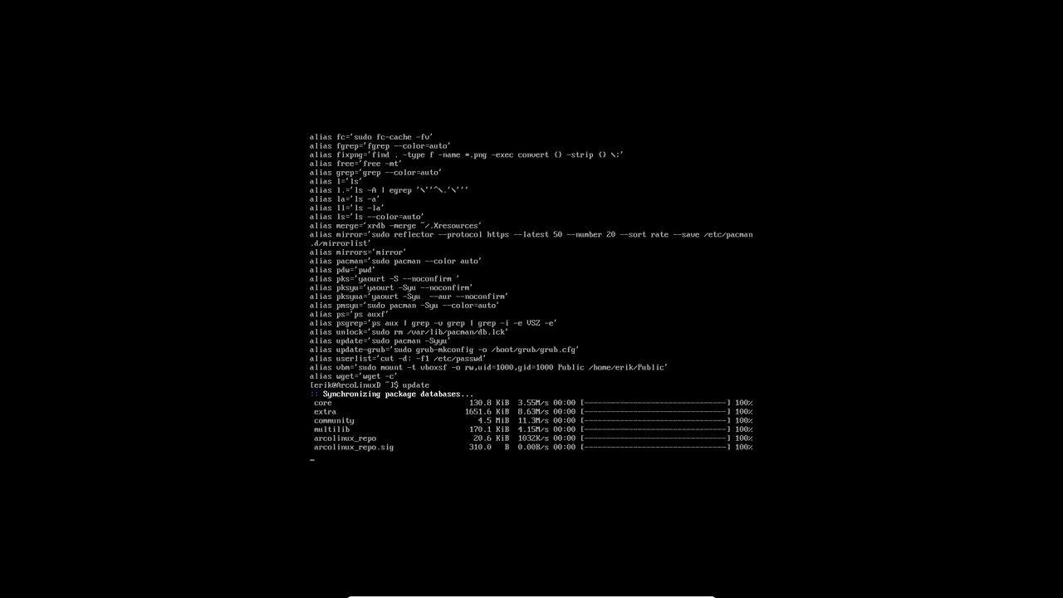
key("Return")
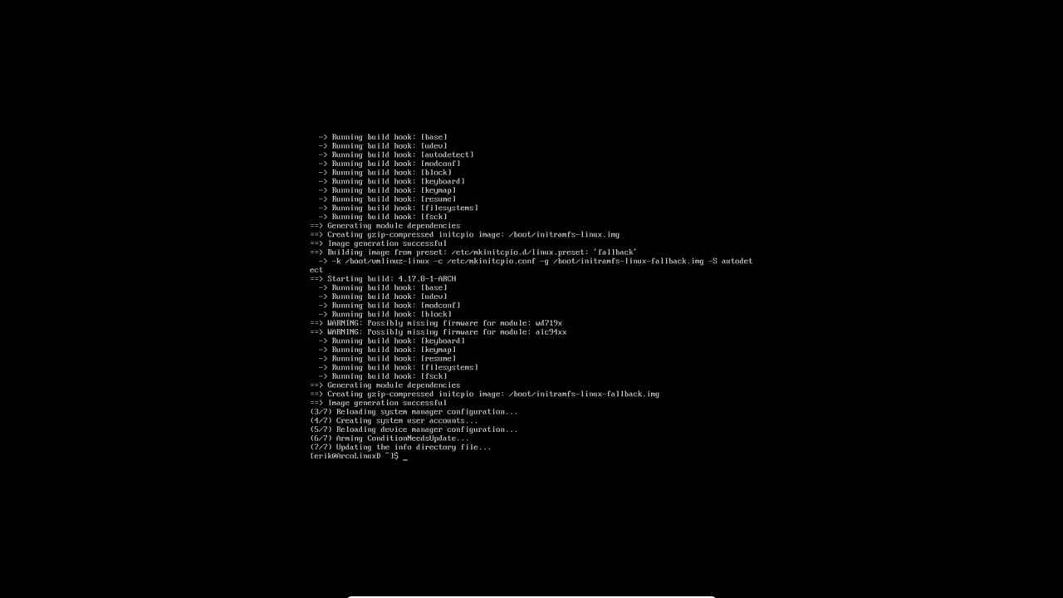
Run the pksyua alias to upgrade the repository and AUR packages
type("p")
type("kmp")
key("BackSpace")
key("BackSpace")
type("syu")
key("Return")
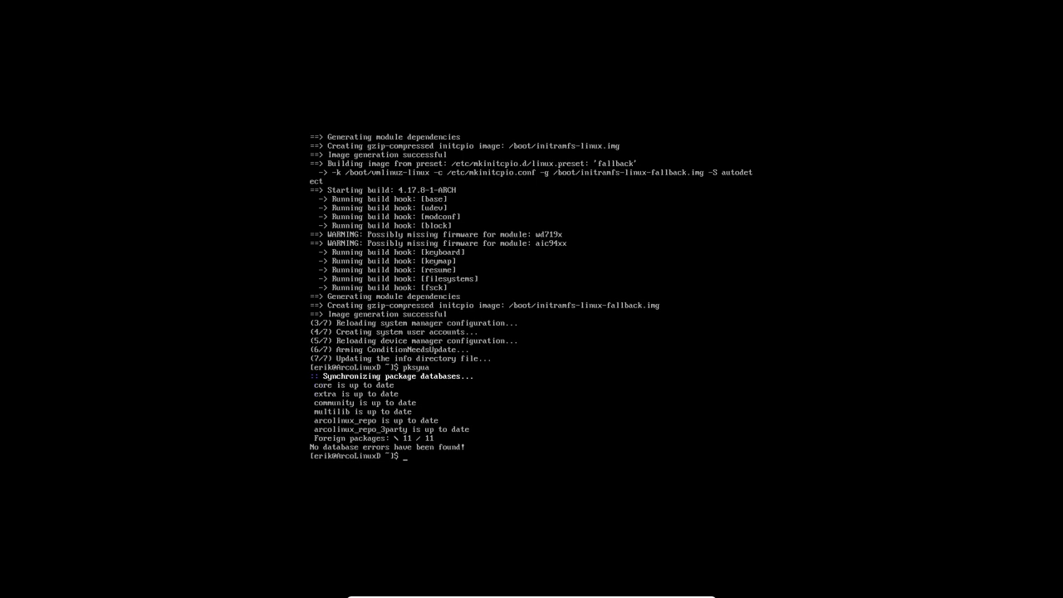
Reboot into the existing ArcoLinuxD Linux installation and log in with the account's user name and password
type("sudo reboot")
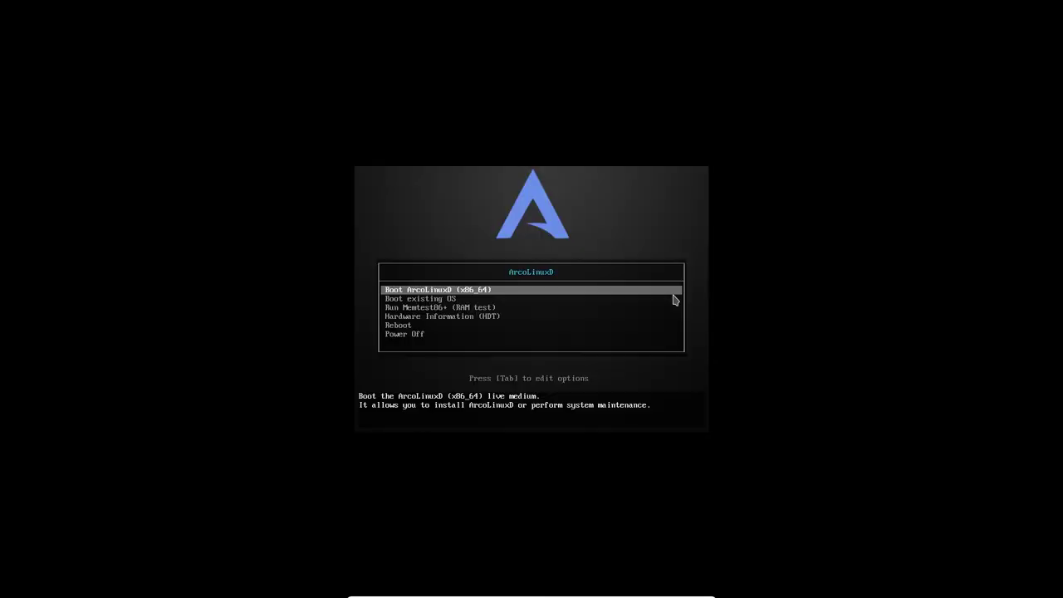
key("Down")
key("Return")
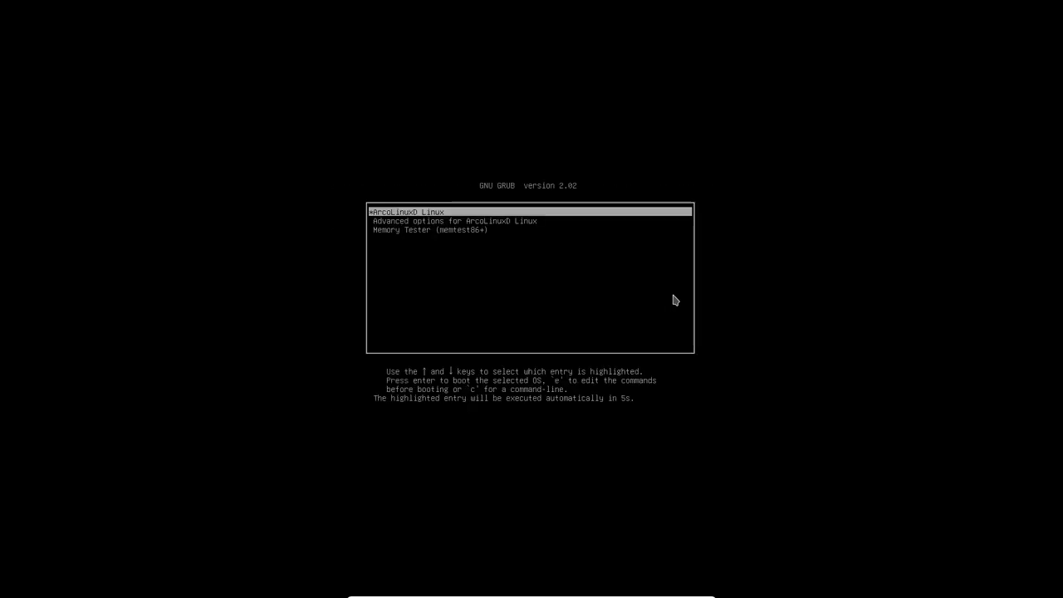
key("Return")
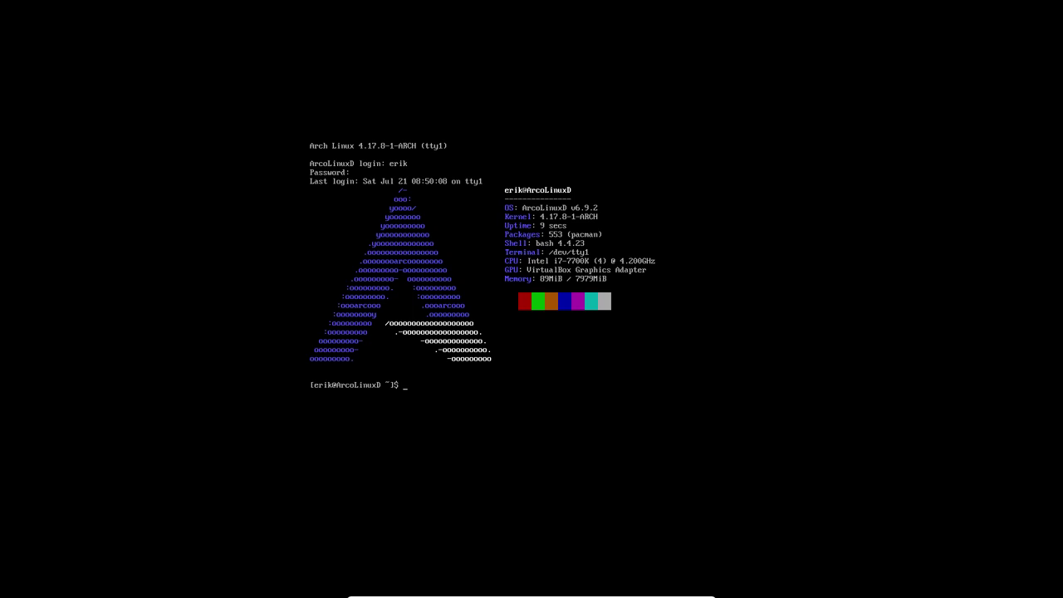
type("git clone https://github.com/arcolinux")
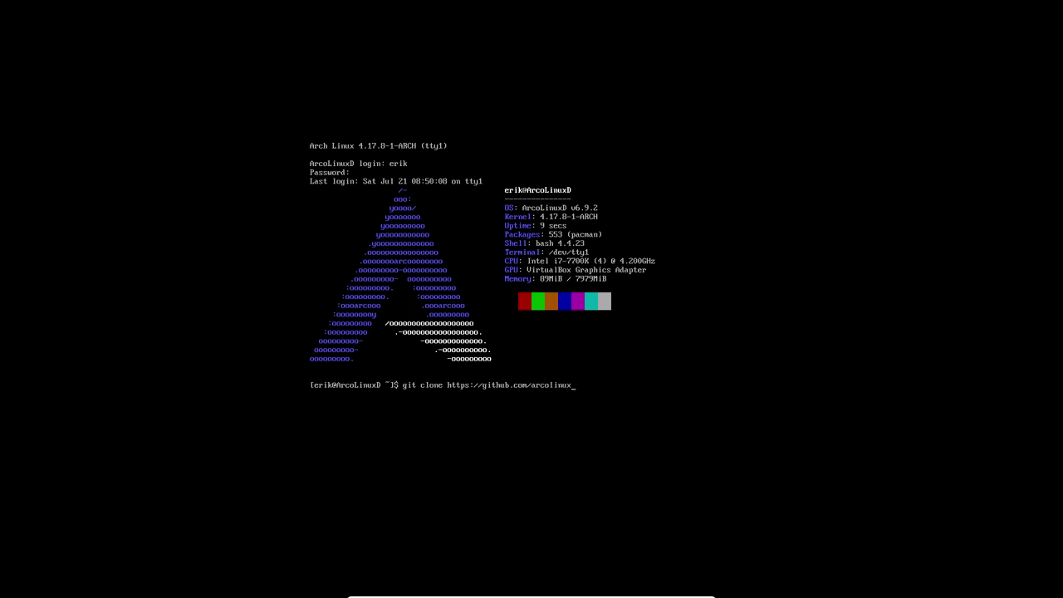
type("d/arco-i3")
key("Return")
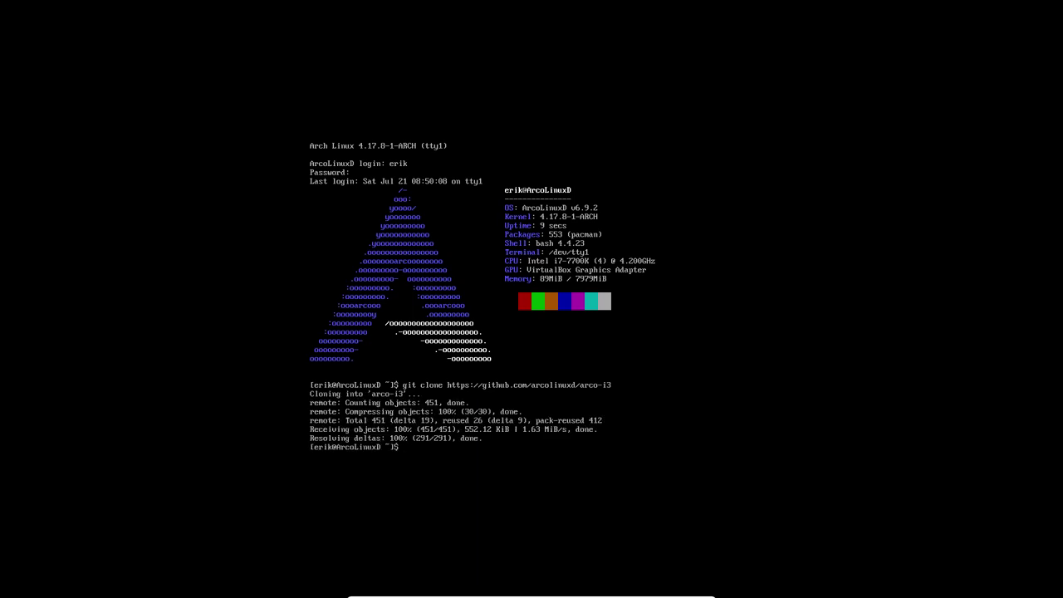
type("ls")
key("Return")
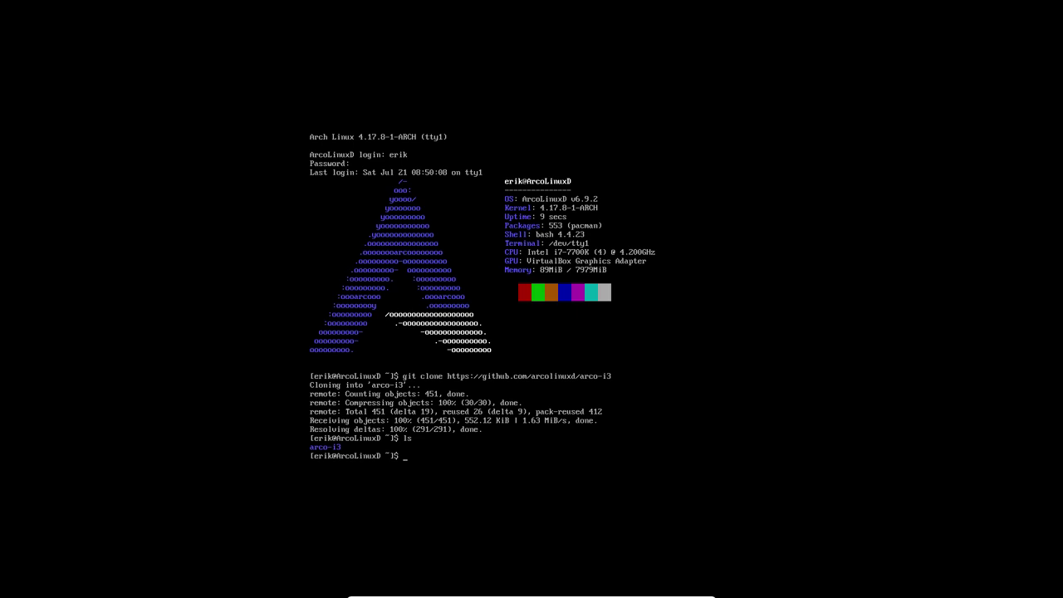
Change into the arco-i3 directory and list its installation scripts
type("cd ar")
key("Tab")
key("Return")
type("l")
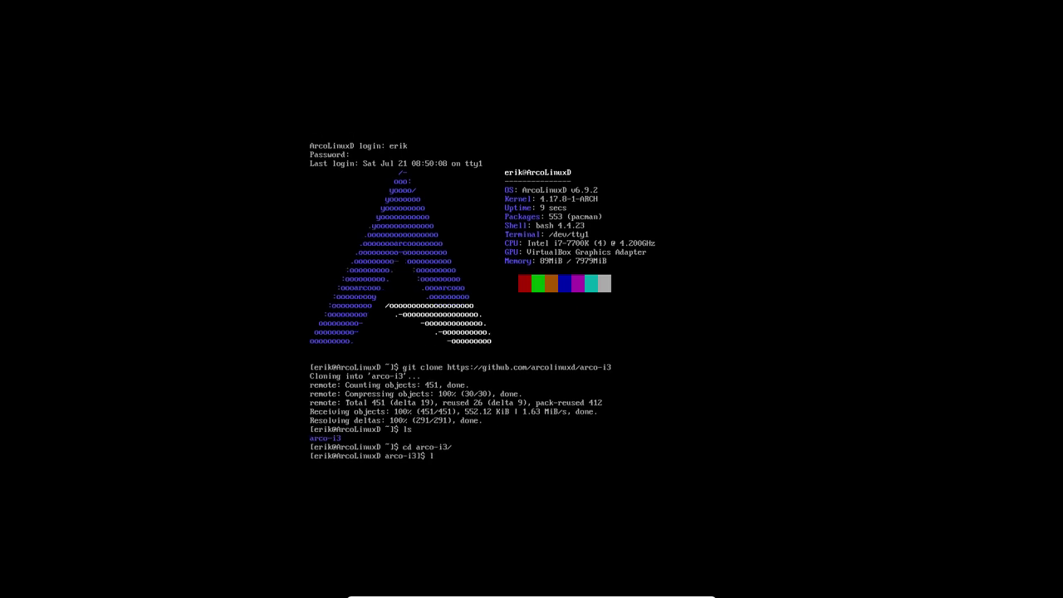
type("s")
key("Return")
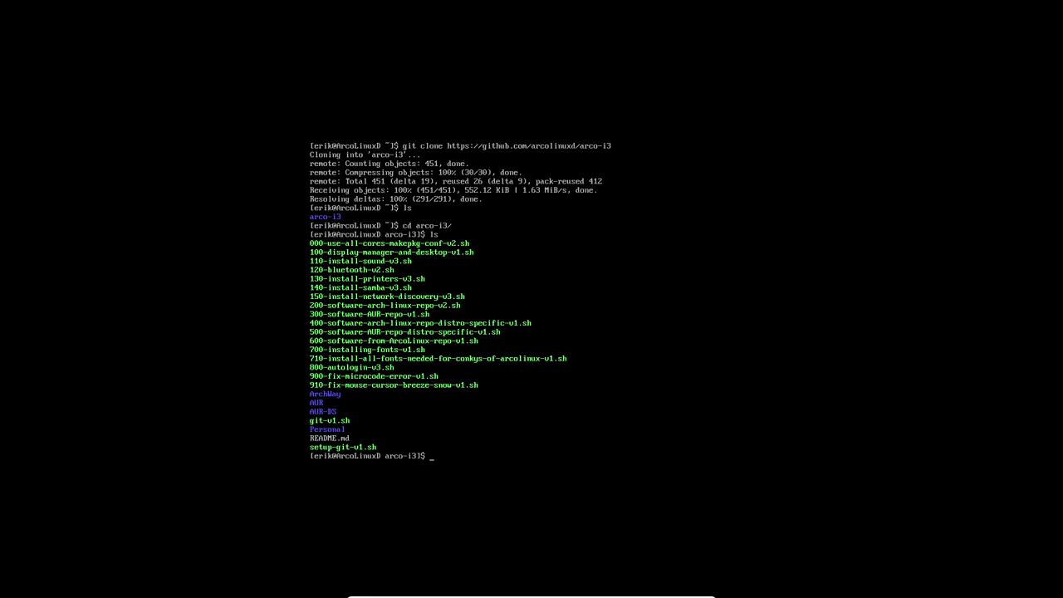
Run 000-use-all-cores-makepkg-conf-v2.sh, authenticating with the sudo password
type("./0")
key("Tab")
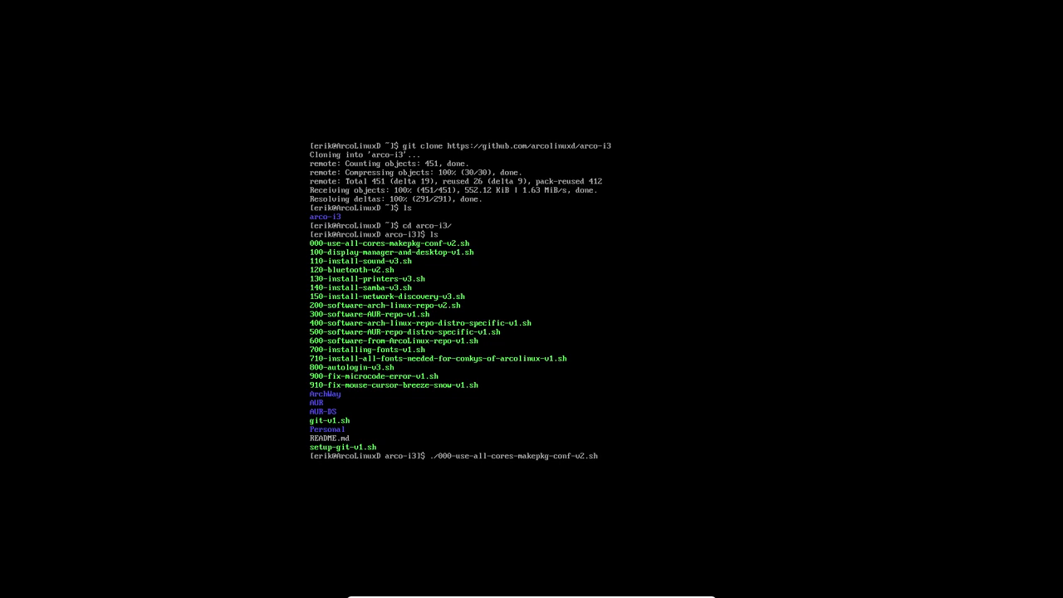
key("Return")
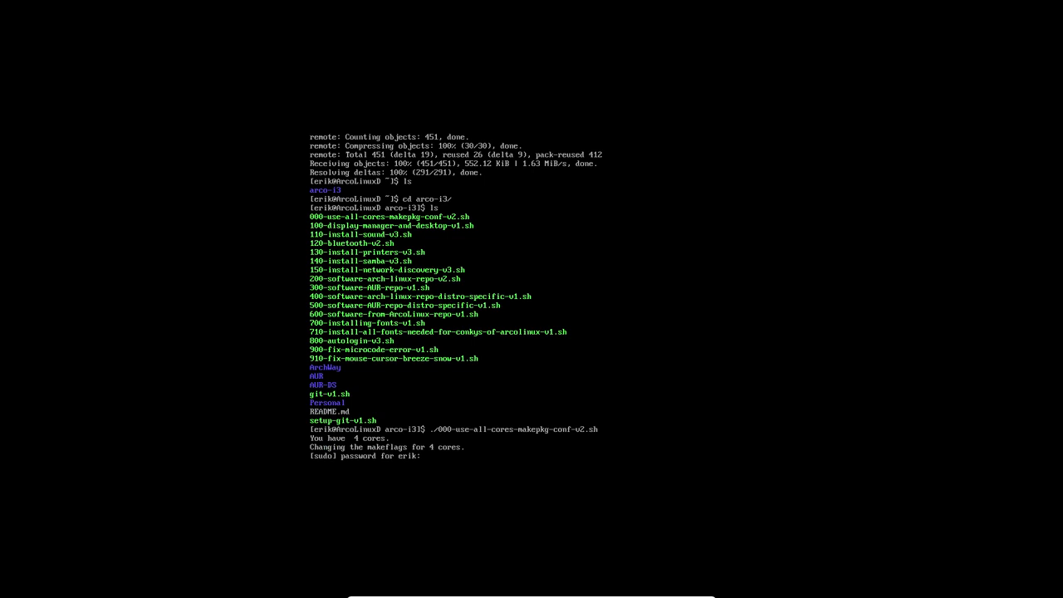
key("Return")
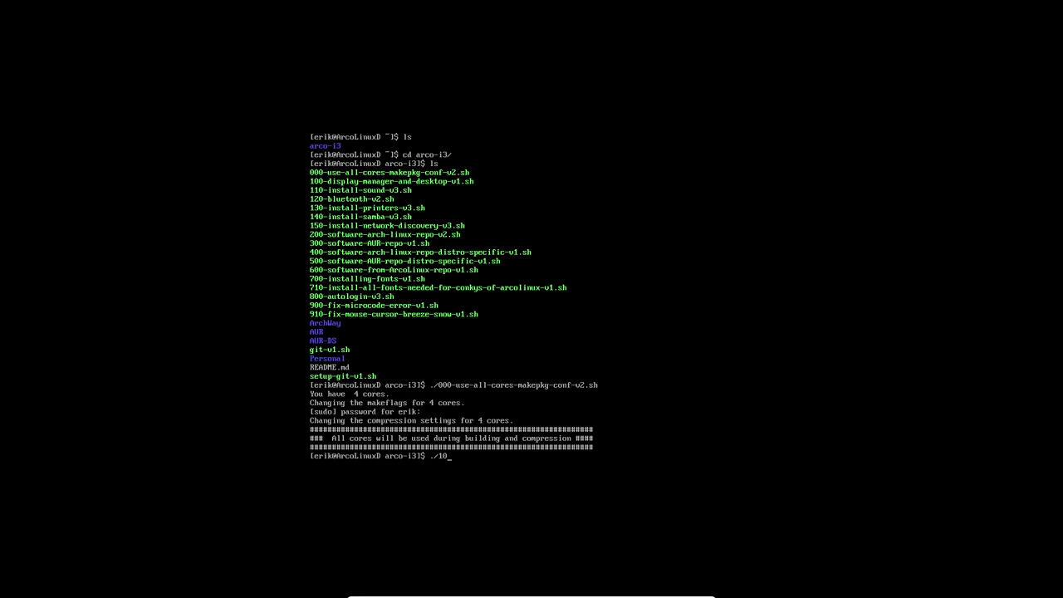
Run 100-display-manager-and-desktop-v1.sh to install the i3 desktop and list the folder's scripts again
key("Tab")
key("Return")
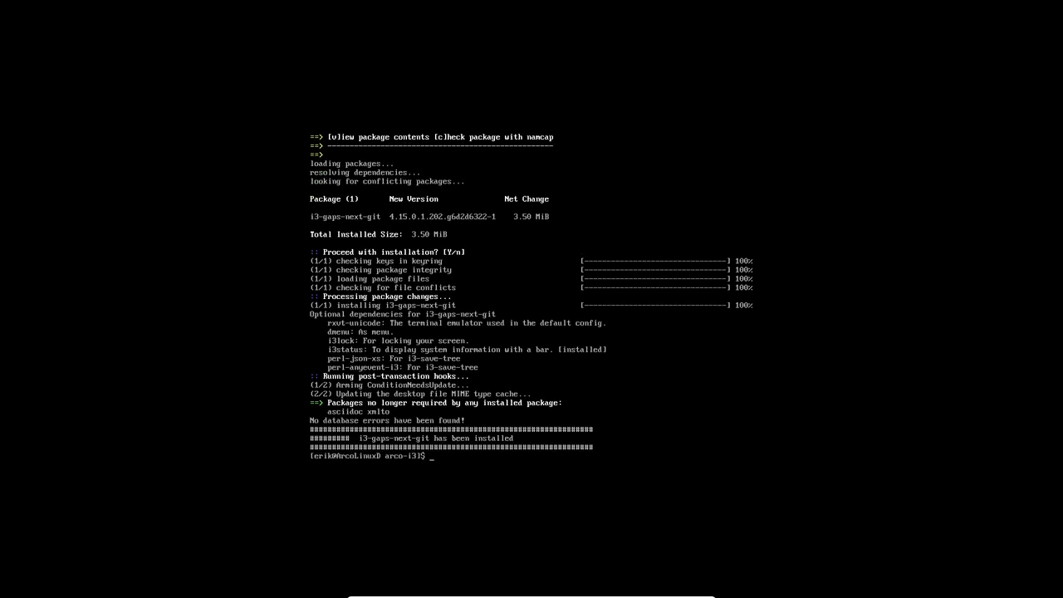
key("Return")
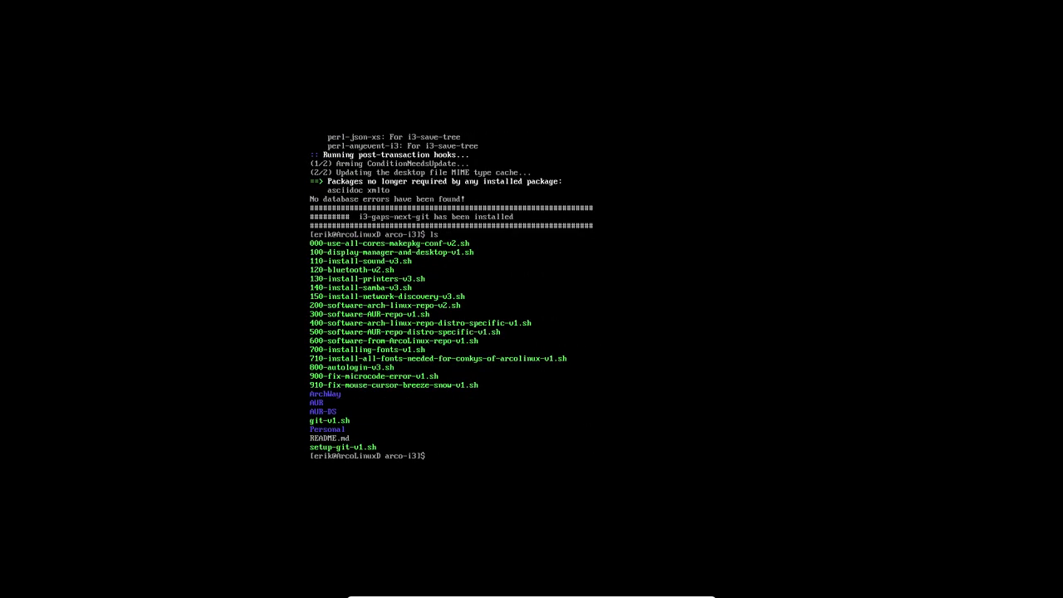
Run the sound script 110-install-sound-v3.sh from the arco-i3 folder
type("./200-software-arch-linux-repo-v2.sh")
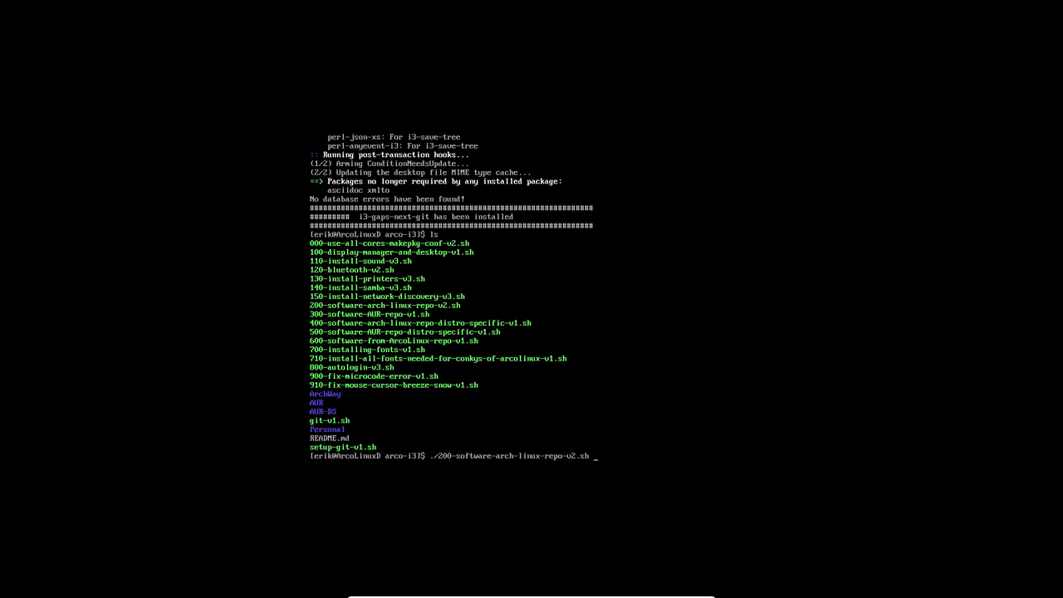
key("ctrl+c")
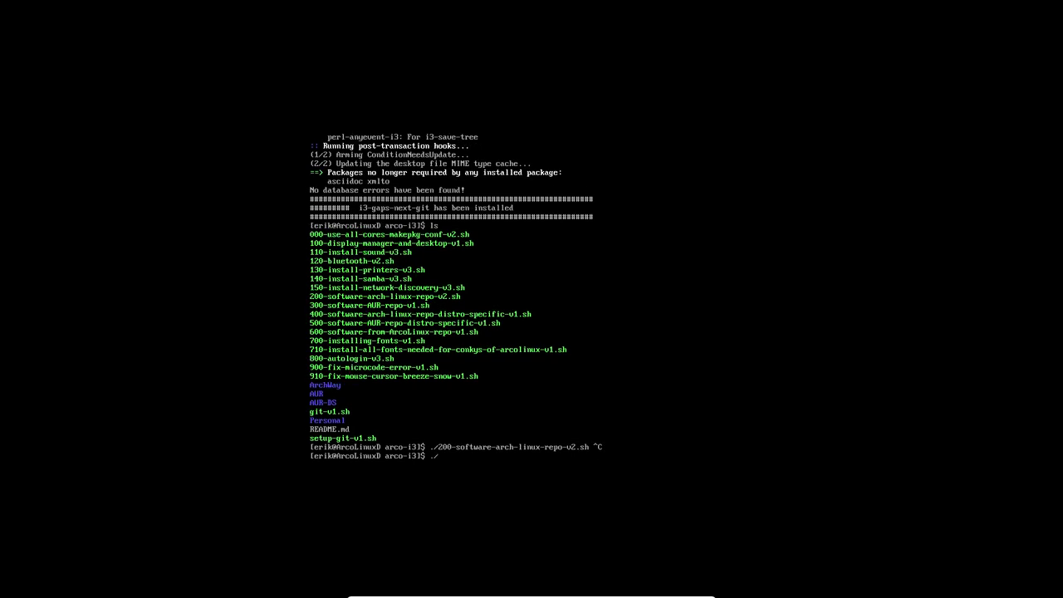
type("./11")
key("Tab")
key("Return")
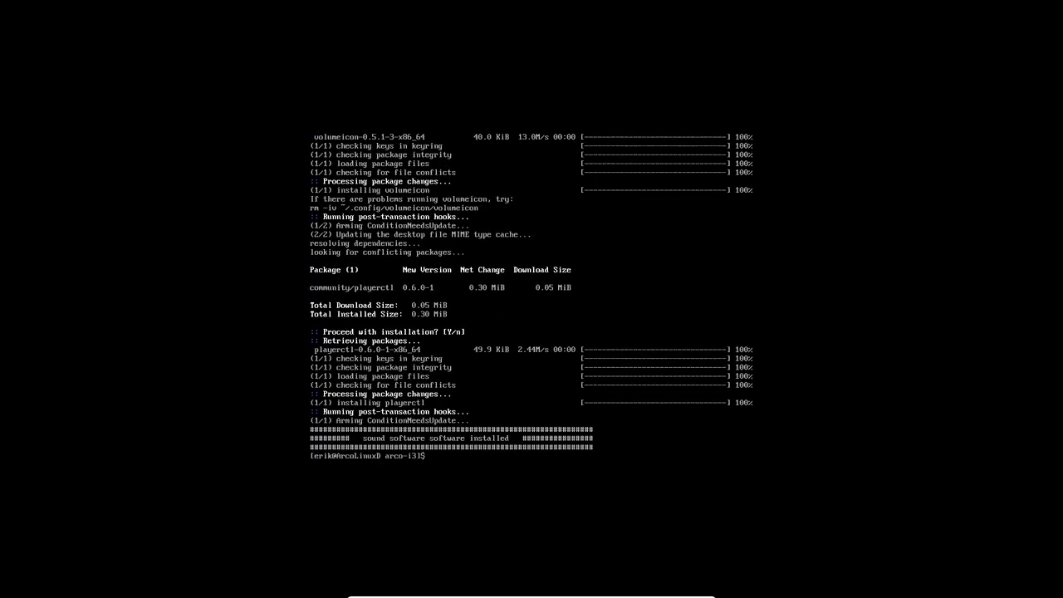
List the folder's scripts and run 120-bluetooth-v2.sh to install Bluetooth support
type("ls")
key("Return")
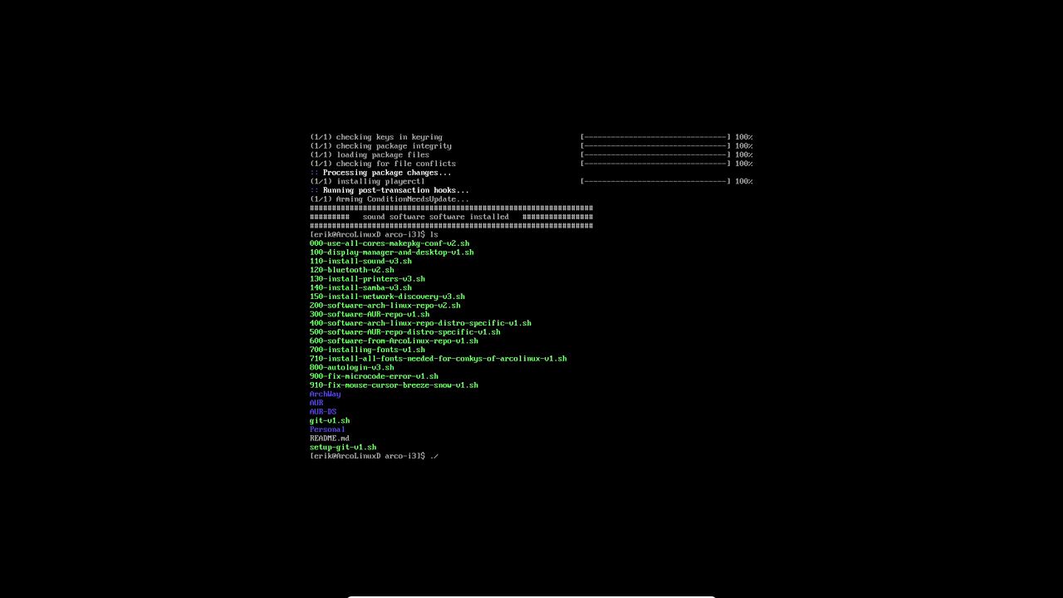
type("./120")
key("Tab")
key("Return")
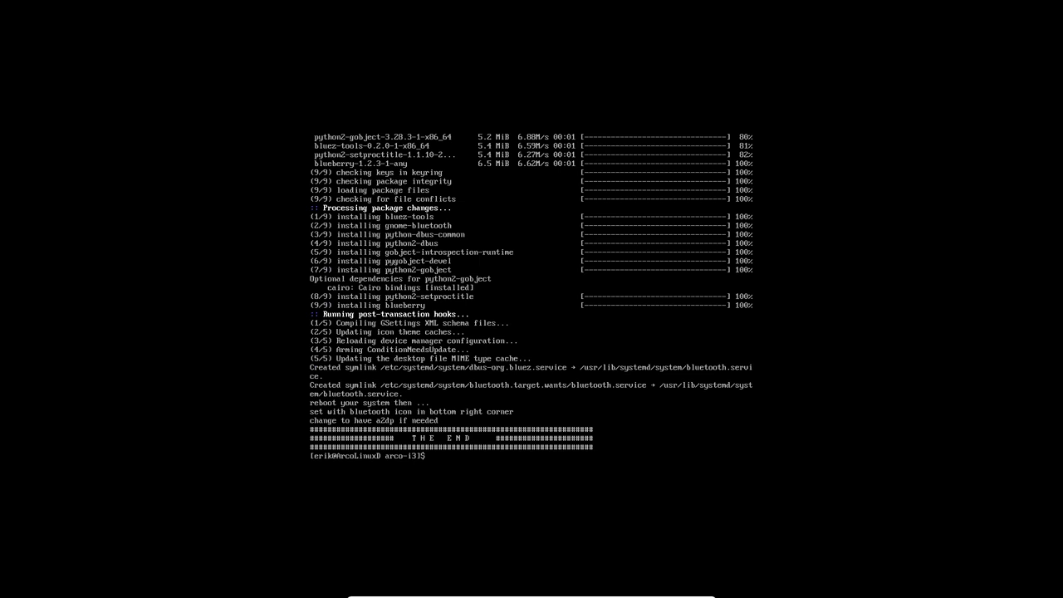
List the scripts again and run 130-install-printers-v3.sh to install the printer software
key("Return")
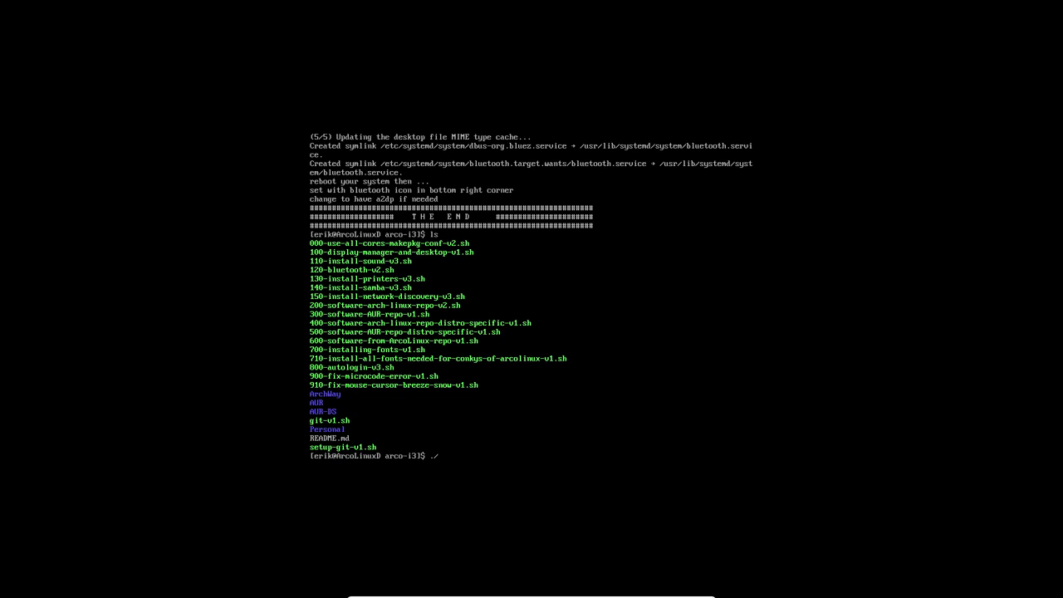
type("./130")
key("Tab")
key("Return")
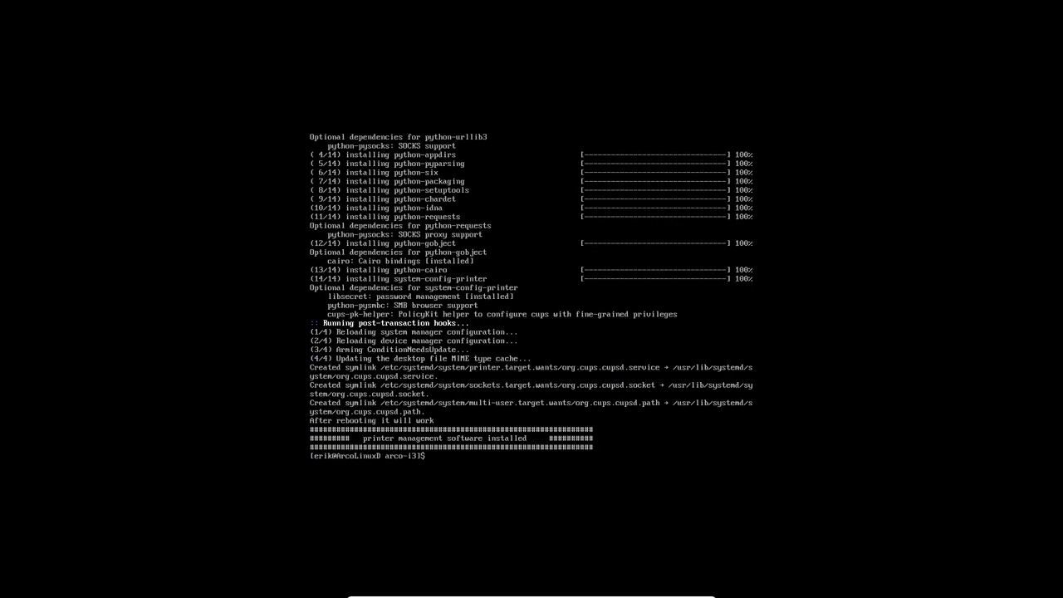
List the scripts again and start the Samba installation with 140-install-samba-v3.sh
key("Return")
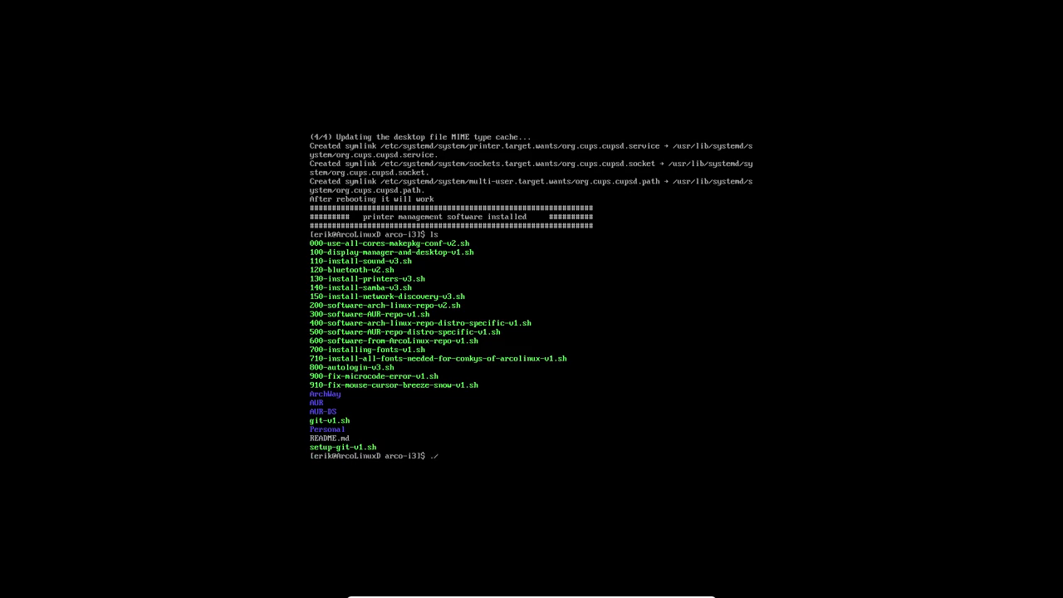
type("./14")
key("Tab")
key("Return")
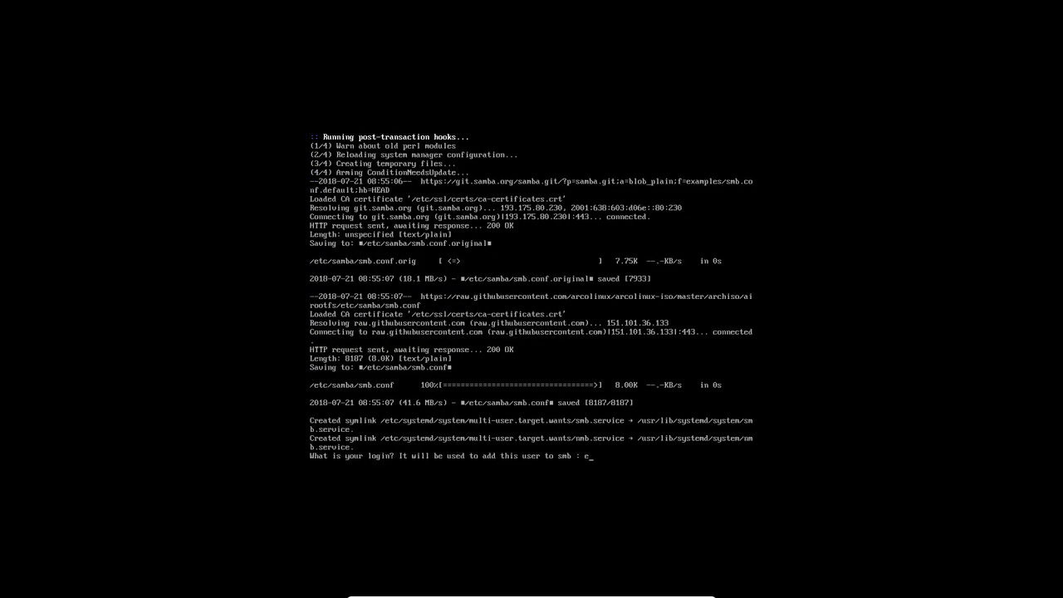
Add the user's login name to Samba and enter and repeat the new SMB password
type("erik")
key("Return")
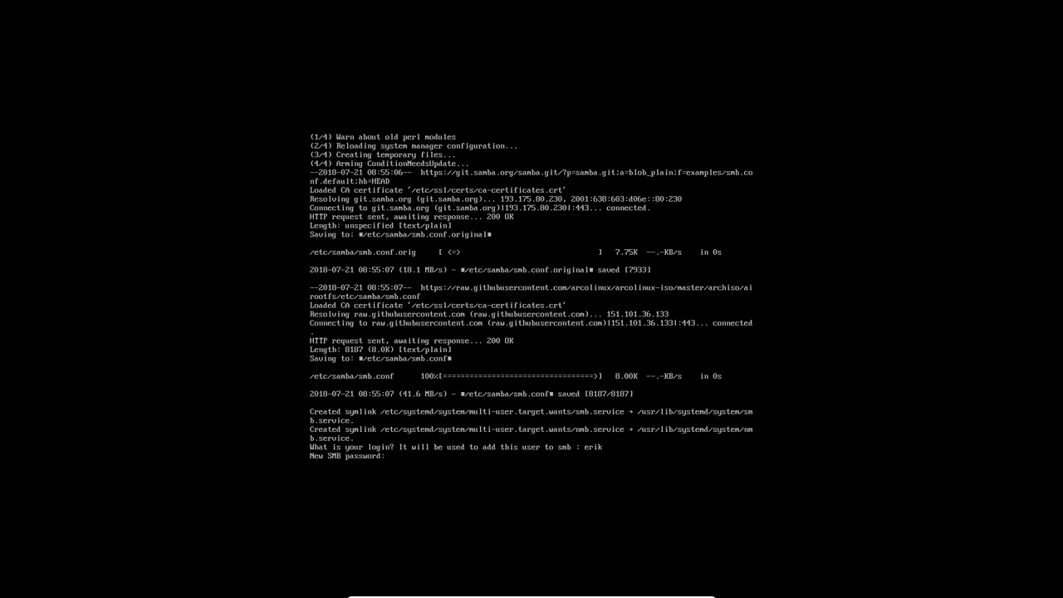
key("Return")
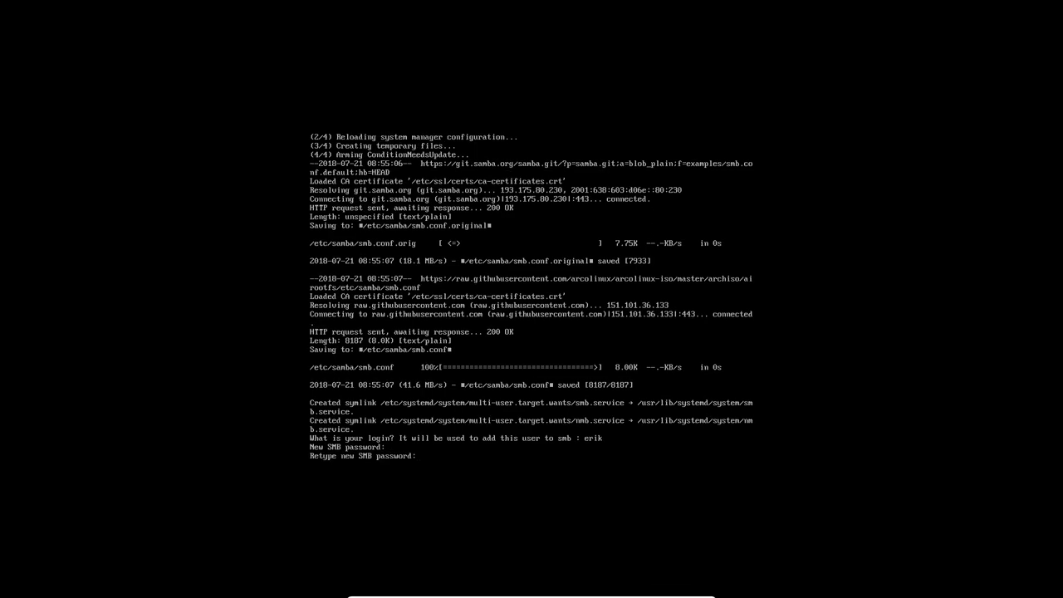
key("Return")
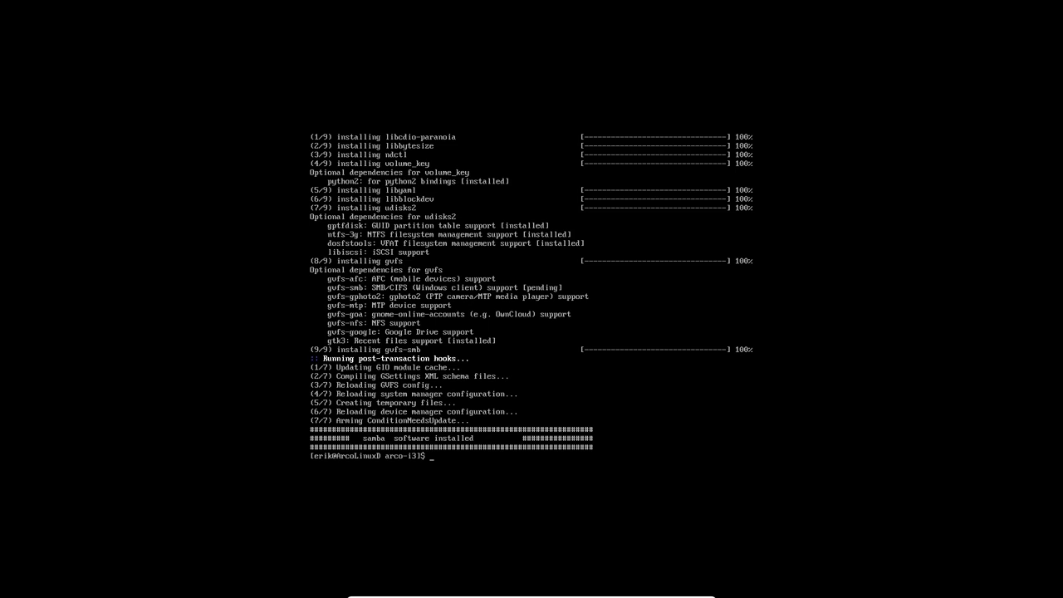
List the scripts again and run 150-install-network-discovery-v3.sh to install network discovery
key("Return")
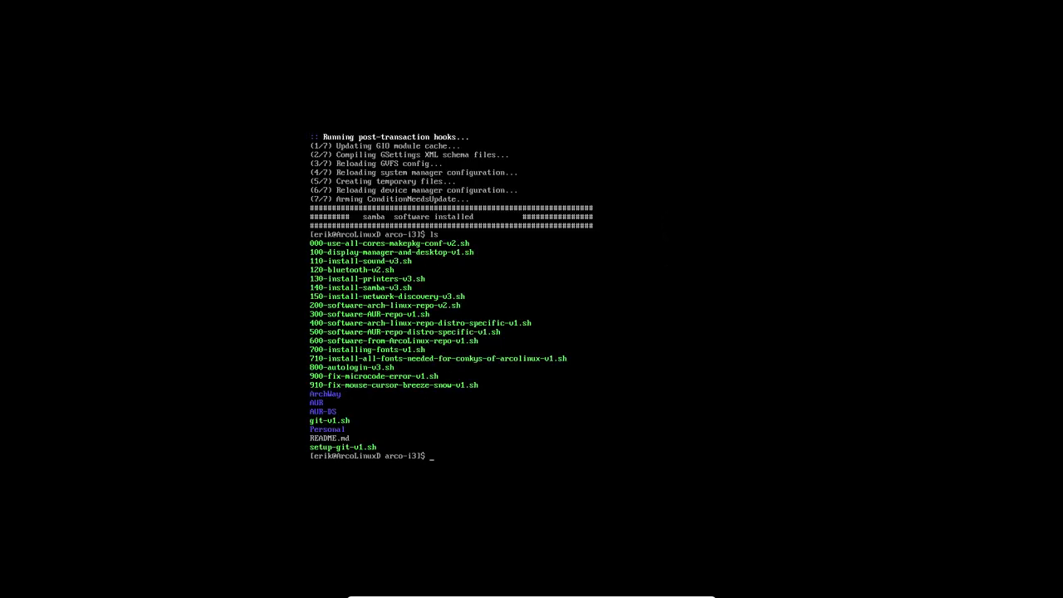
type("./15")
key("Tab")
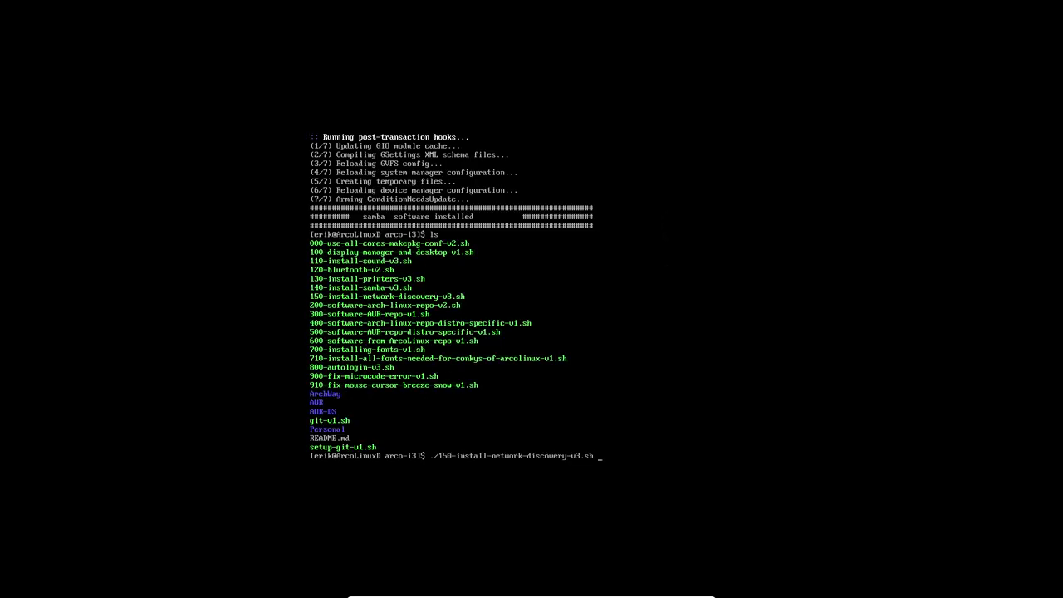
key("Return")
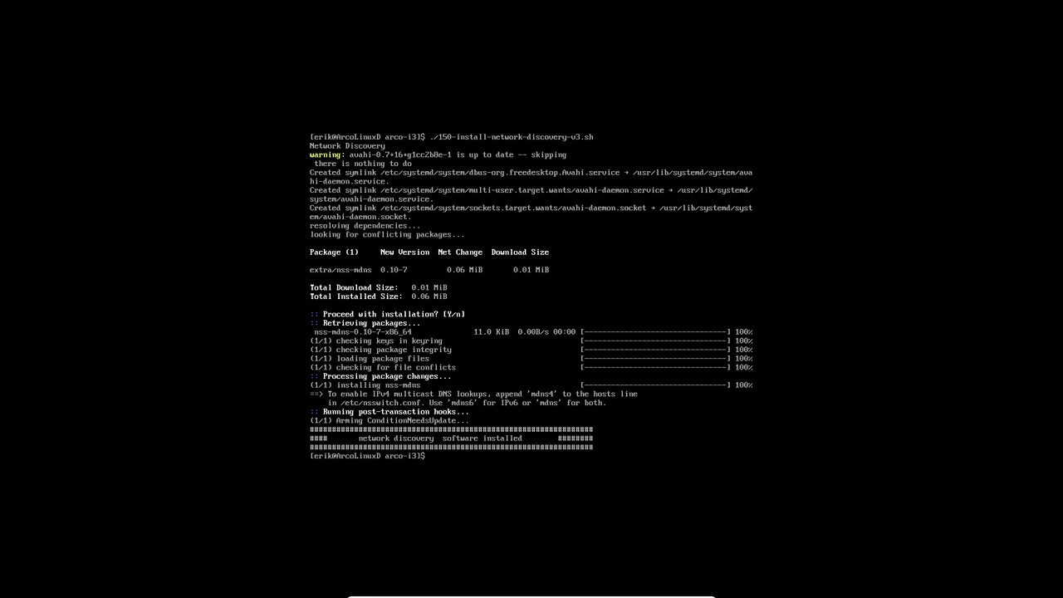
List the scripts again and run 200-software-arch-linux-repo-v2.sh to install the standard Arch Linux repository software
type("ls")
key("Return")
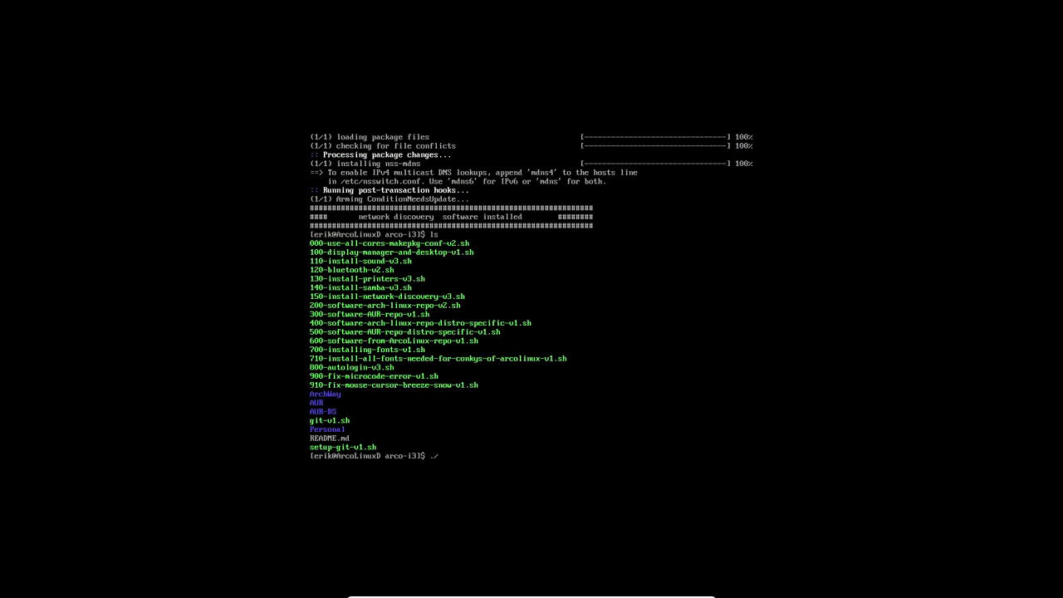
type("./2")
key("Tab")
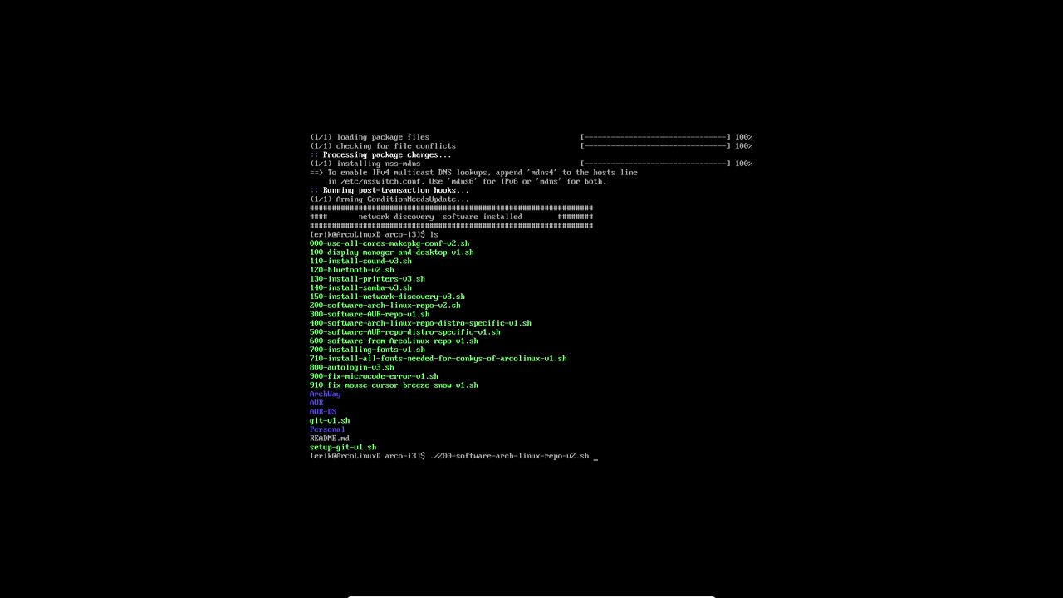
key("Return")
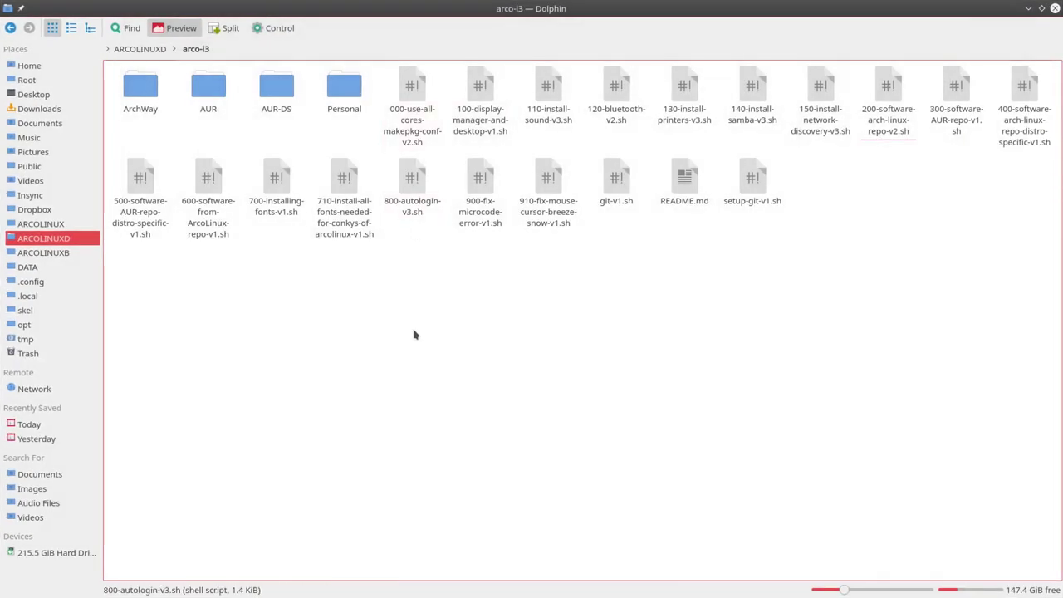
Switch to Dolphin, open 200-software-arch-linux-repo-v2.sh from the arco-i3 folder for editing in Kate and find "fil"
left_click(888, 94)
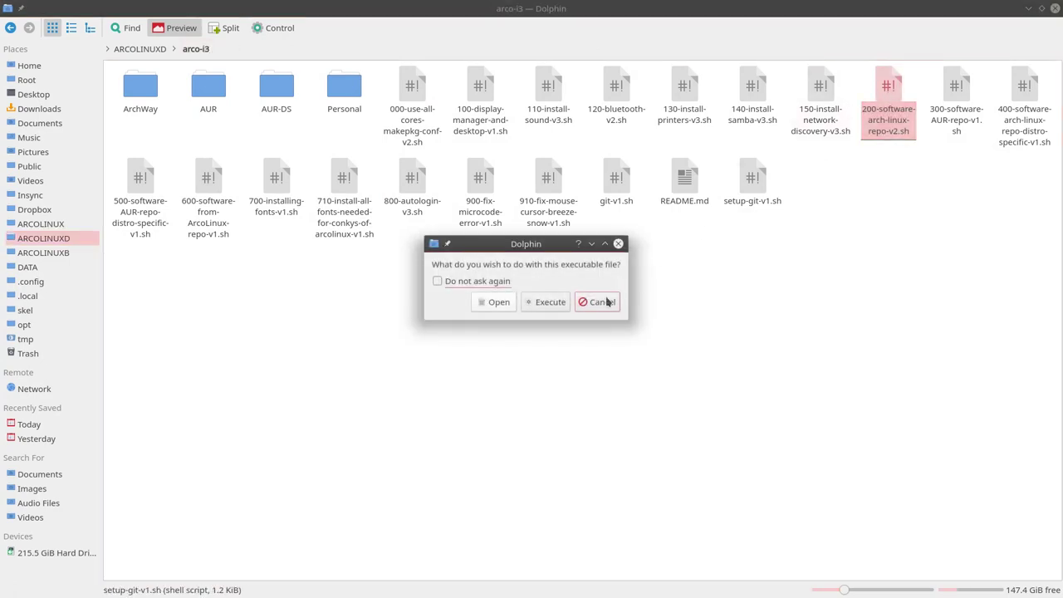
left_click(498, 302)
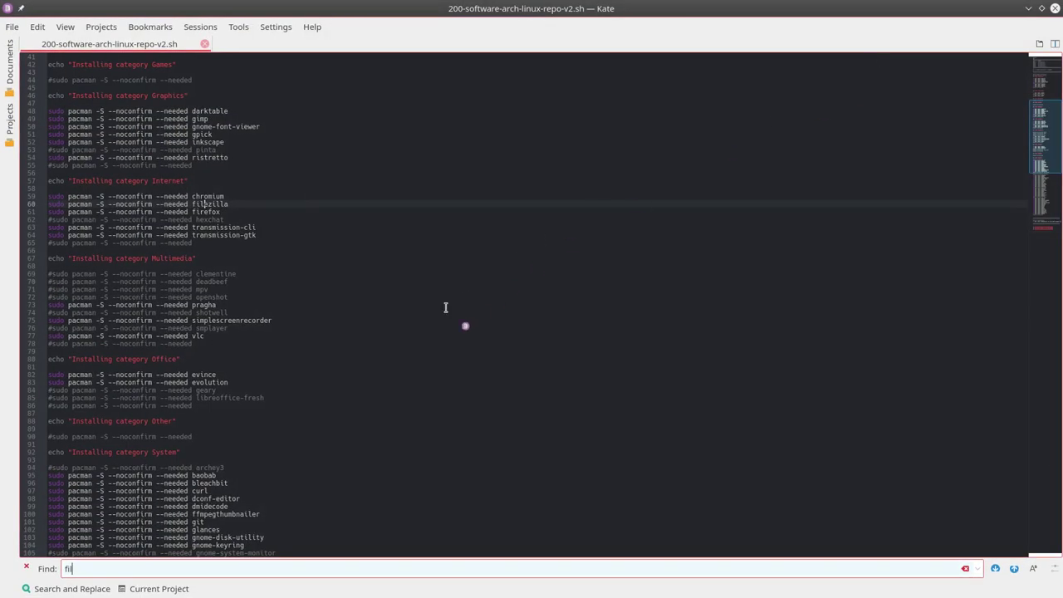
scroll(397, 327, "up", 1, "ctrl")
scroll(382, 324, "up", 1)
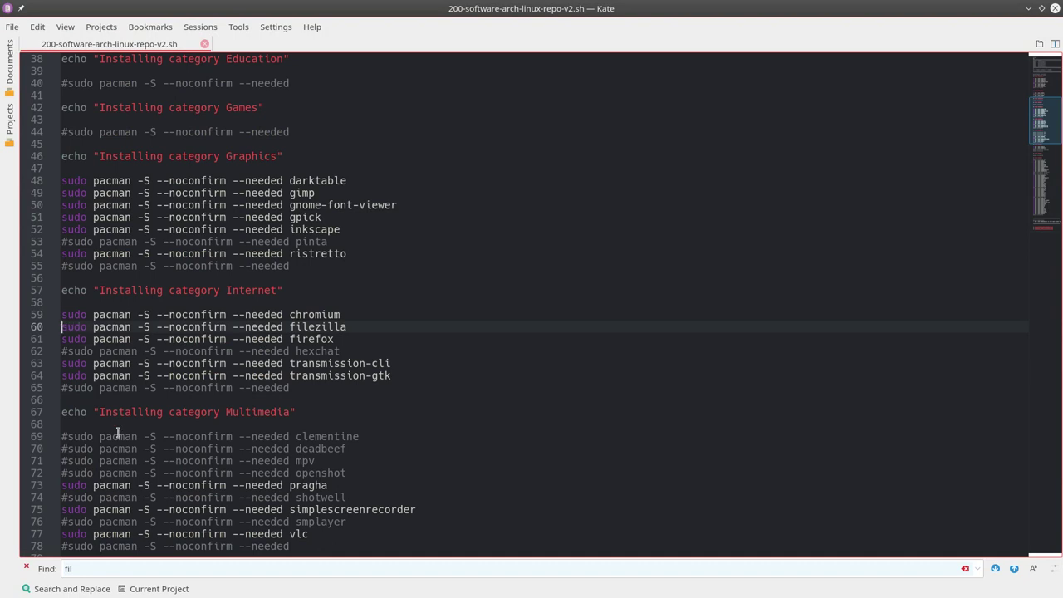
Comment out the filezilla installation line with # in the Internet category, save the script and close the editor
type("#")
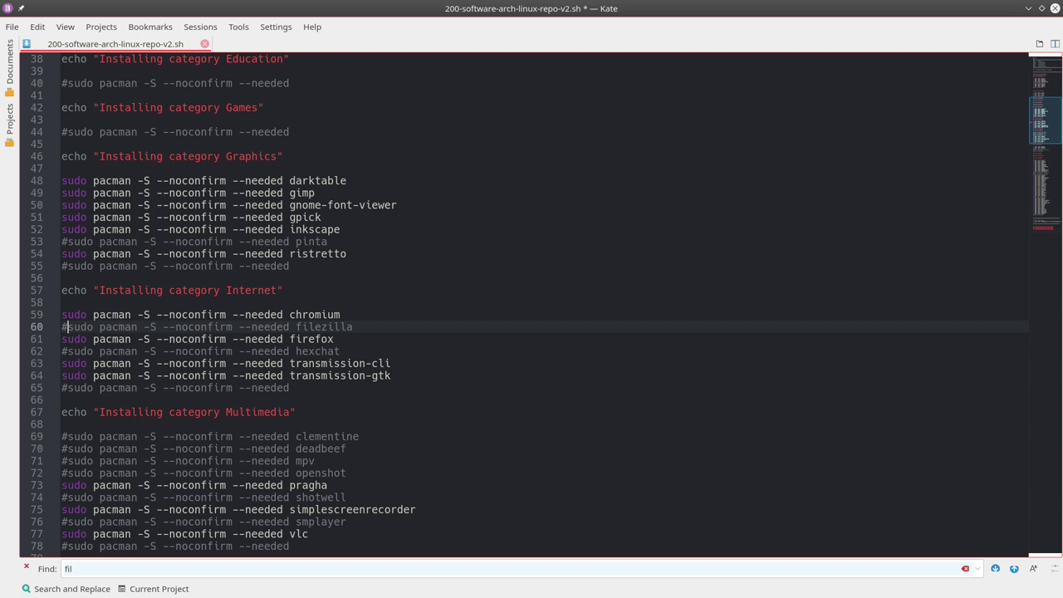
left_click_drag(353, 327, 60, 326)
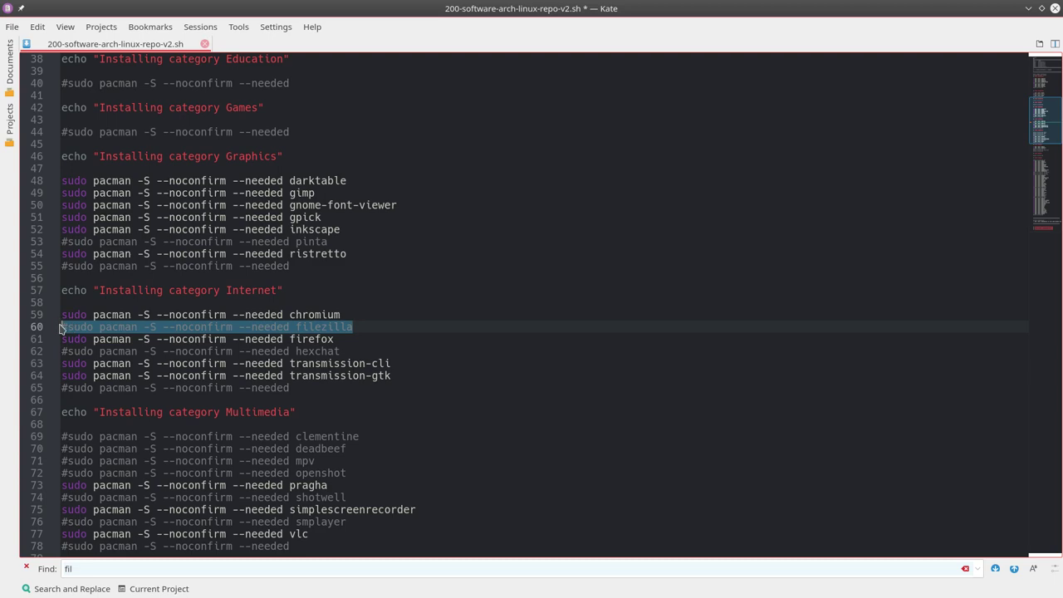
key("ctrl+s")
key("ctrl+q")
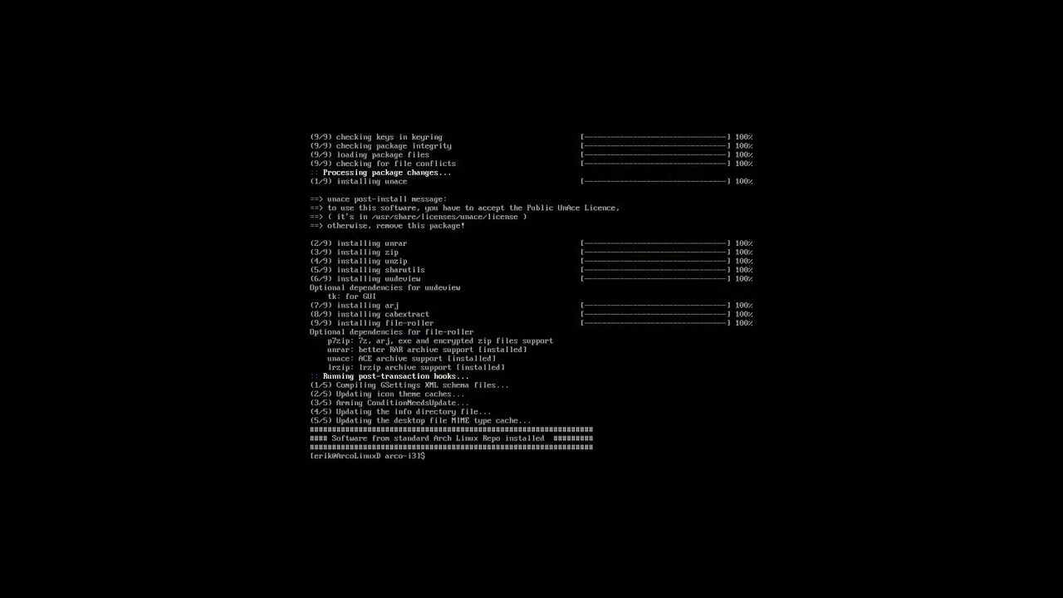
Back in the ArcoLinuxD console, run 300-software-AUR-repo-v1.sh to install the AUR software
key("Up")
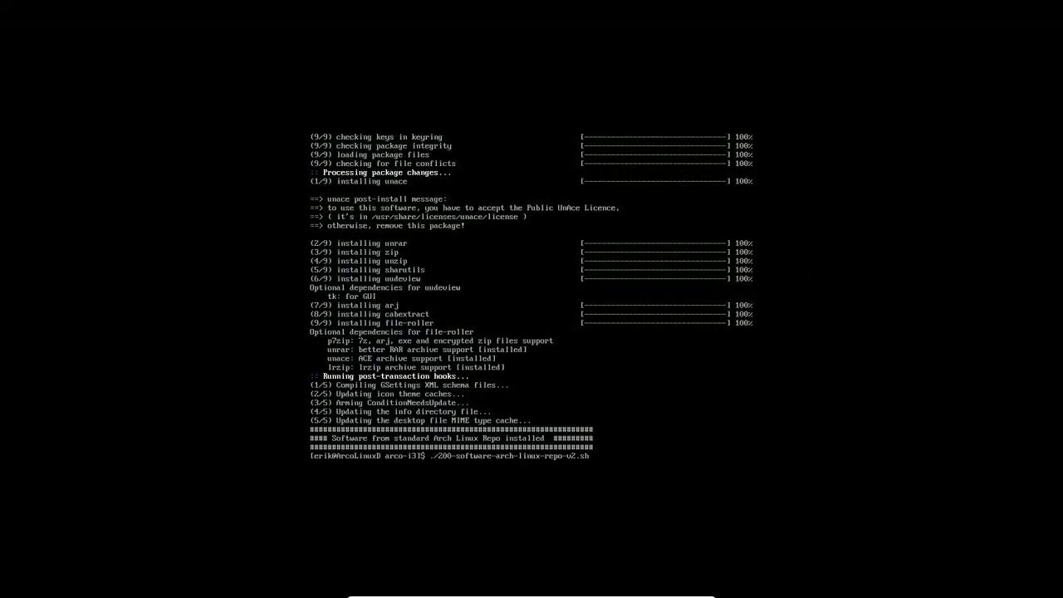
key("Down")
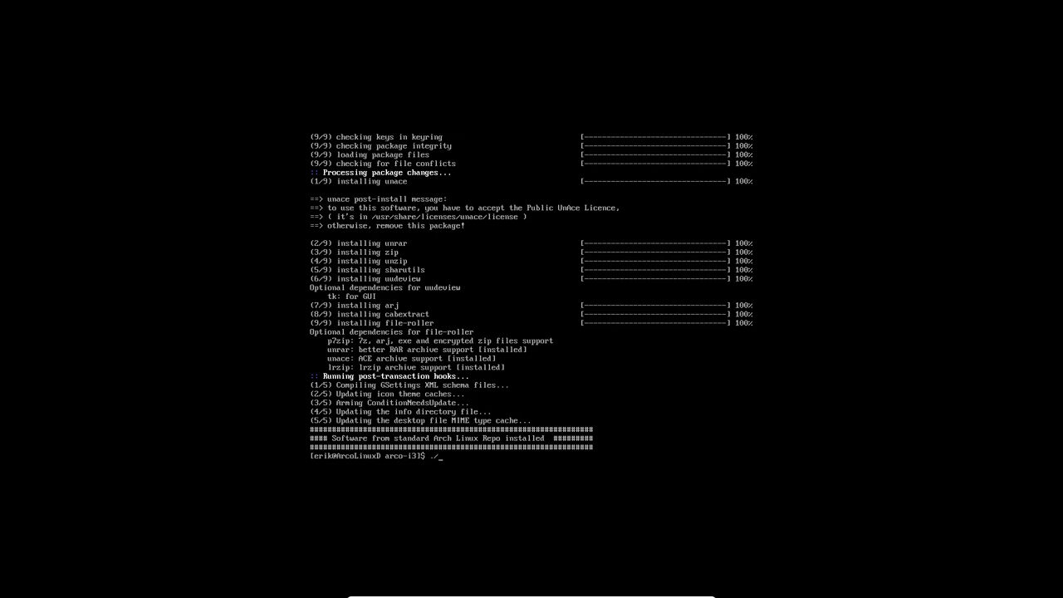
type("./30")
key("Tab")
key("Return")
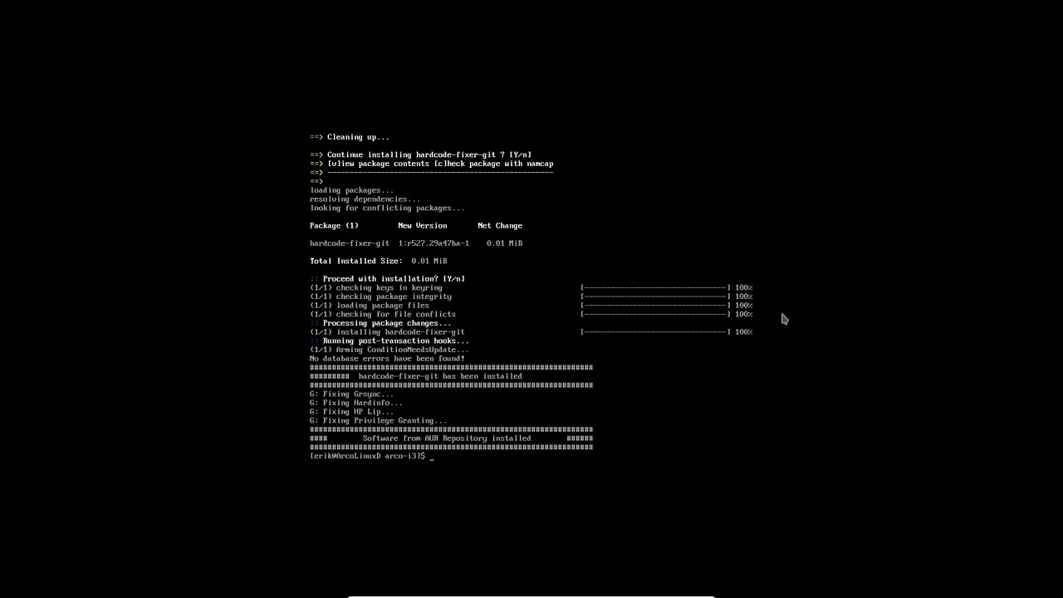
Run 400-software-arch-linux-repo-distro-specific-v1.sh to install the distro-specific Arch repository software
key("Up")
key("Down")
type("./400")
key("Tab")
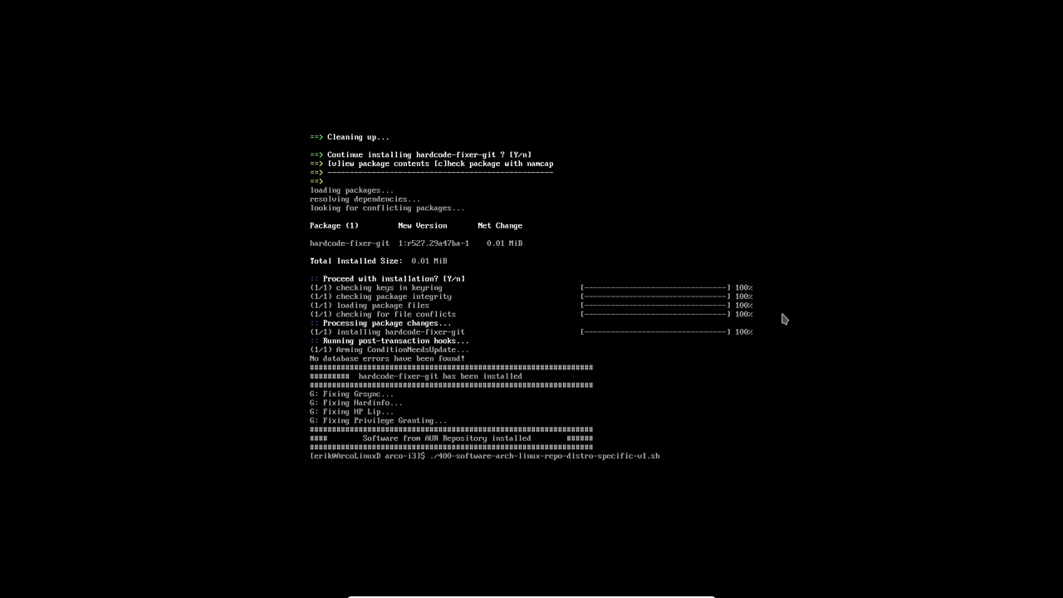
key("Return")
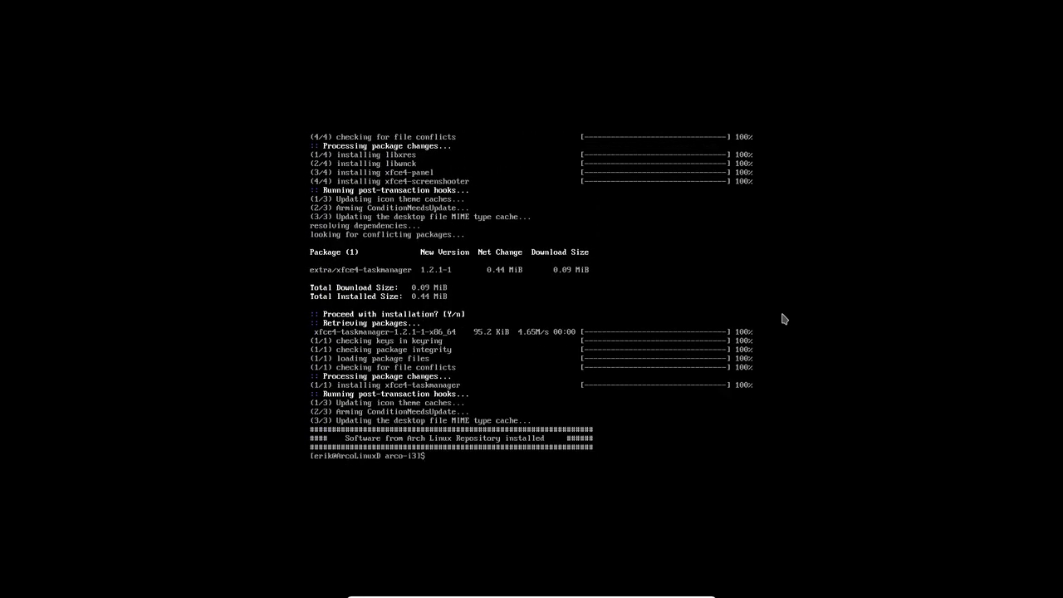
Run 500-software-AUR-repo-distro-specific-v1.sh to install the distro-specific AUR software
key("Up")
key("Down")
type("./5")
key("Tab")
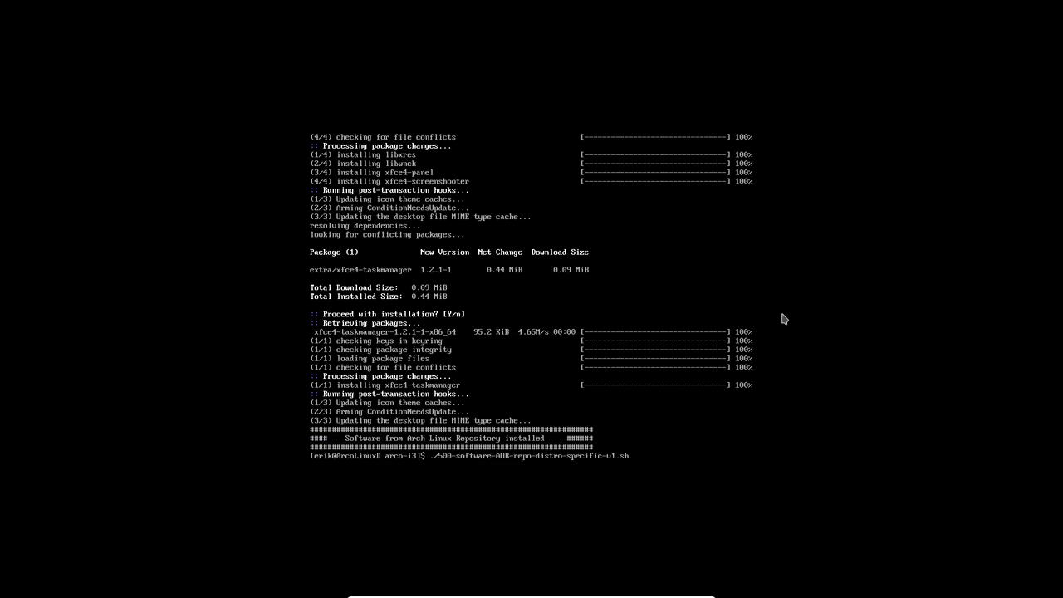
key("Return")
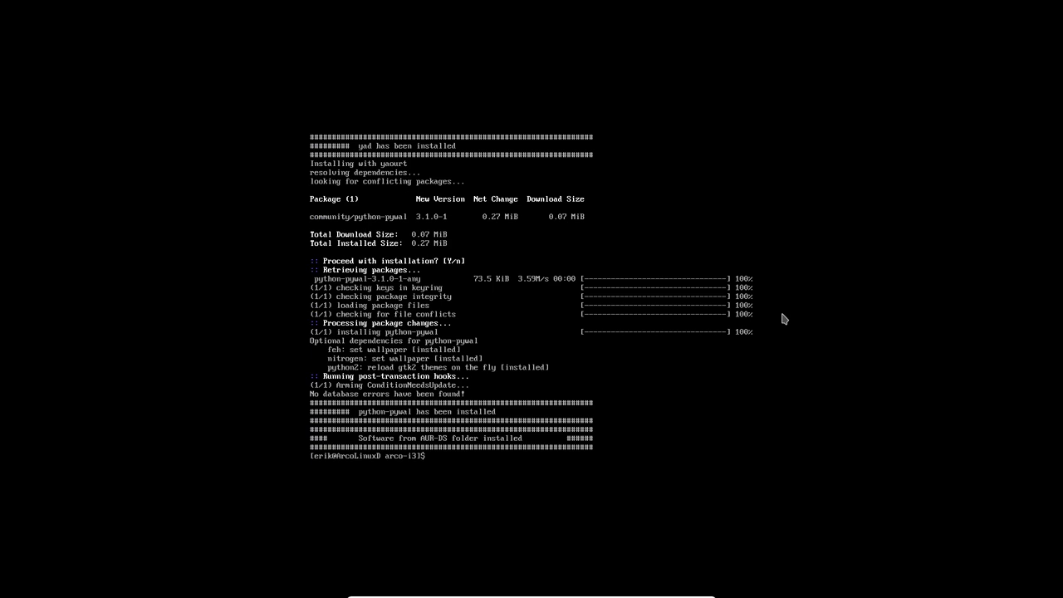
List the scripts again and run 600-software-from-ArcoLinux-repo-v1.sh to install the ArcoLinux repository software
type("ls")
key("Return")
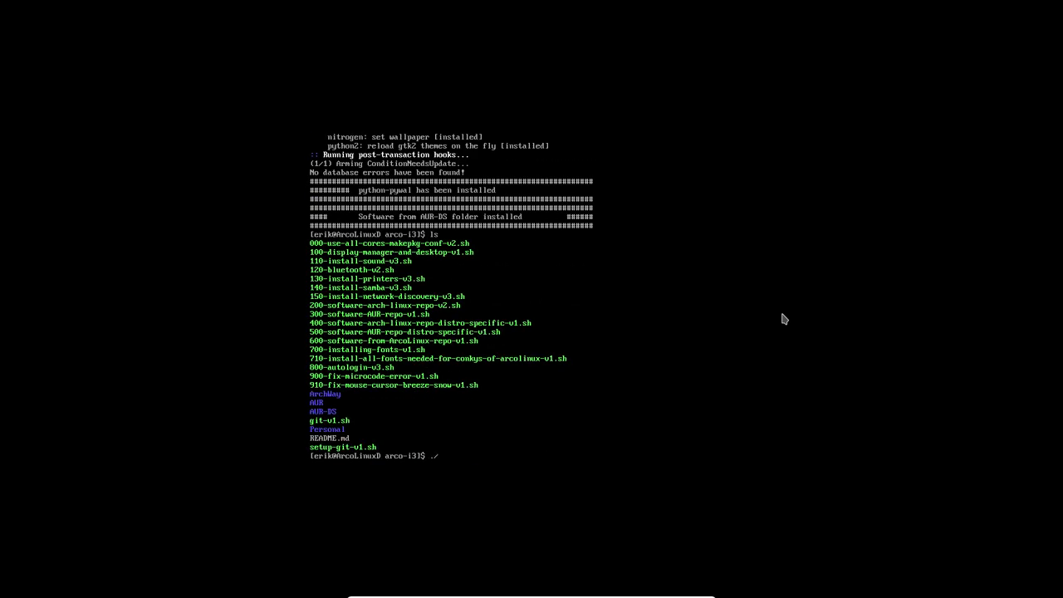
type("./600")
key("Tab")
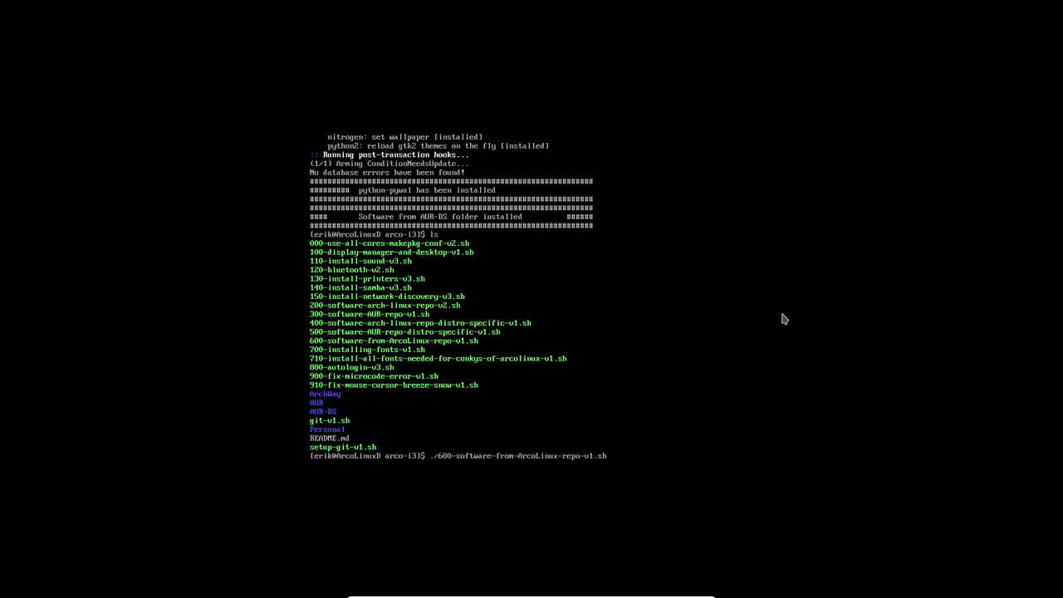
key("Return")
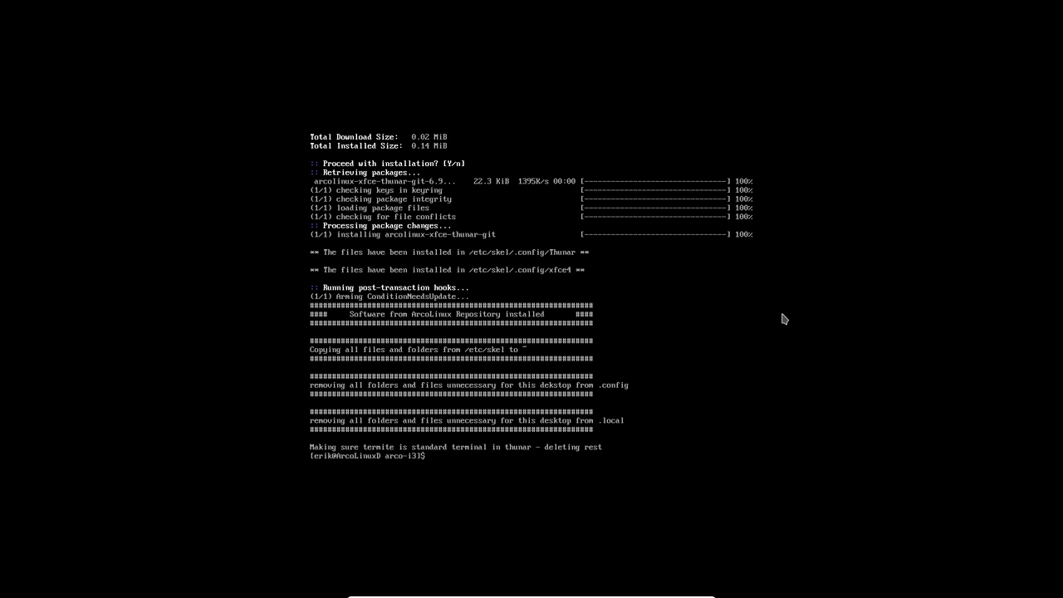
List the scripts again and run 700-installing-fonts-v1.sh to install the fonts
type("ls")
key("Return")
type("./")
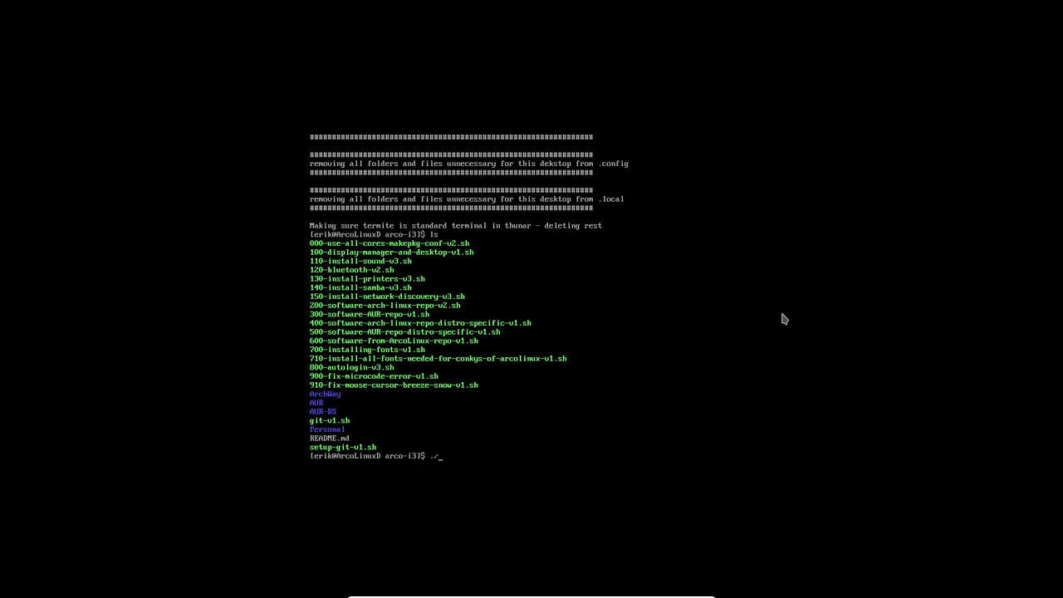
type("700")
key("Tab")
key("Return")
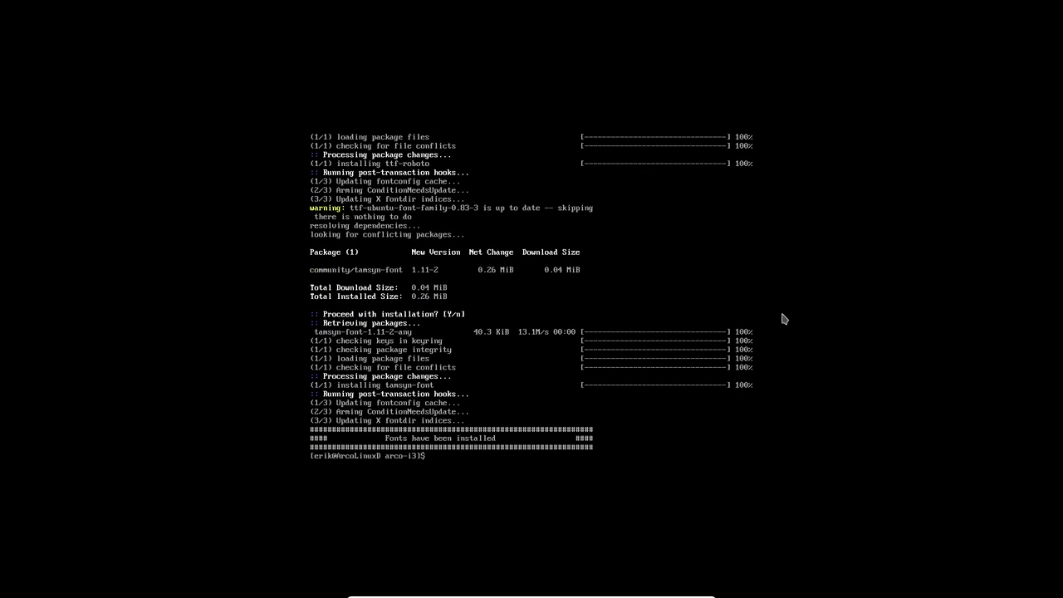
List the scripts again and run 710-install-all-fonts-needed-for-conkys-of-arcolinux-v1.sh to install the conky fonts
type("ls")
key("Return")
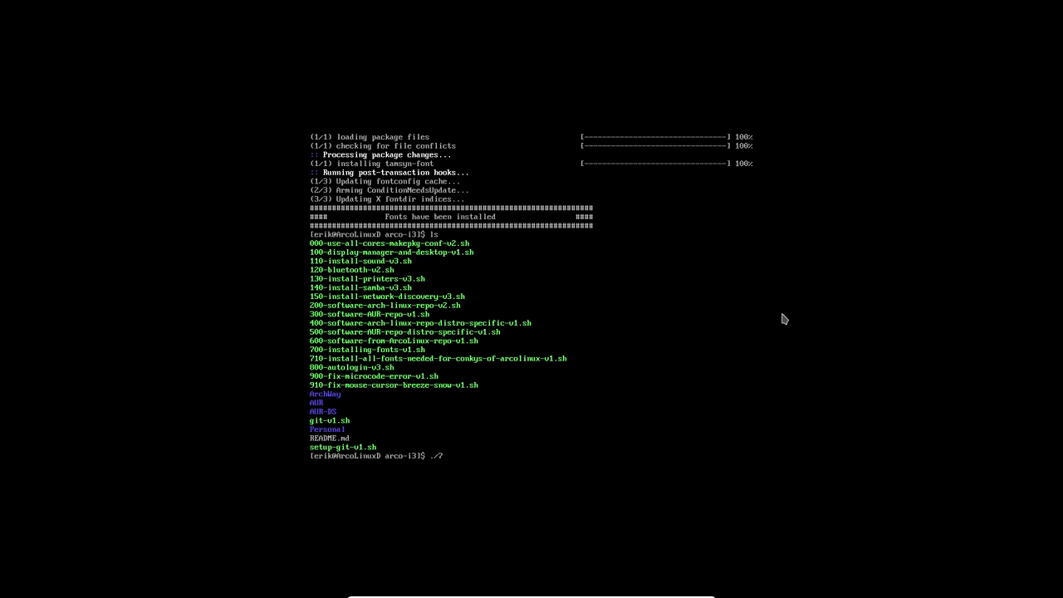
type("./71")
key("Tab")
key("Return")
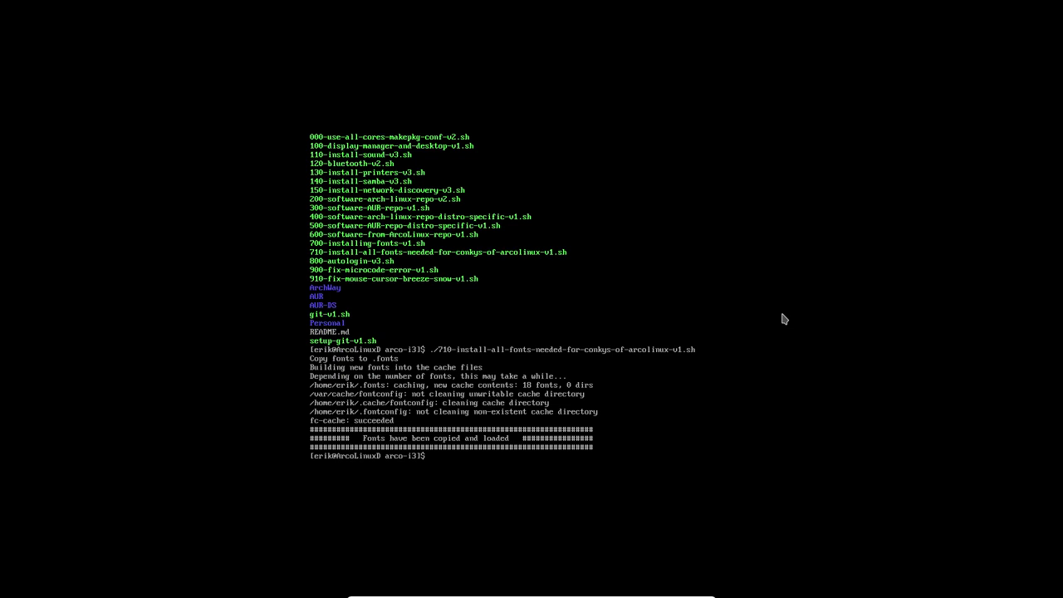
List the scripts again, run 800-autologin-v3.sh and enter the user's login name for the autologin group
type("ls")
key("Return")
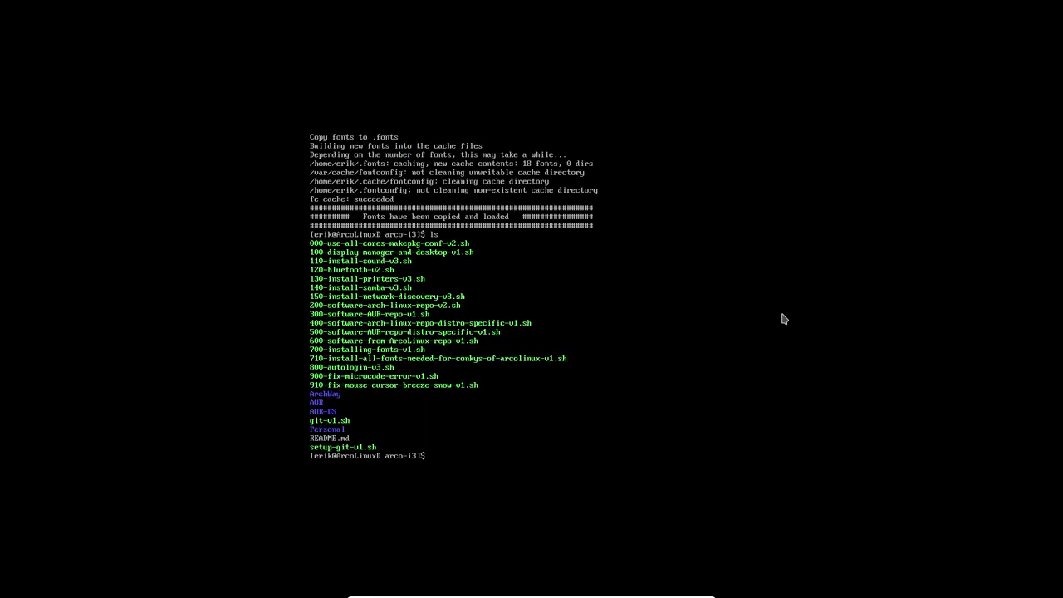
type("./80")
key("Tab")
key("Return")
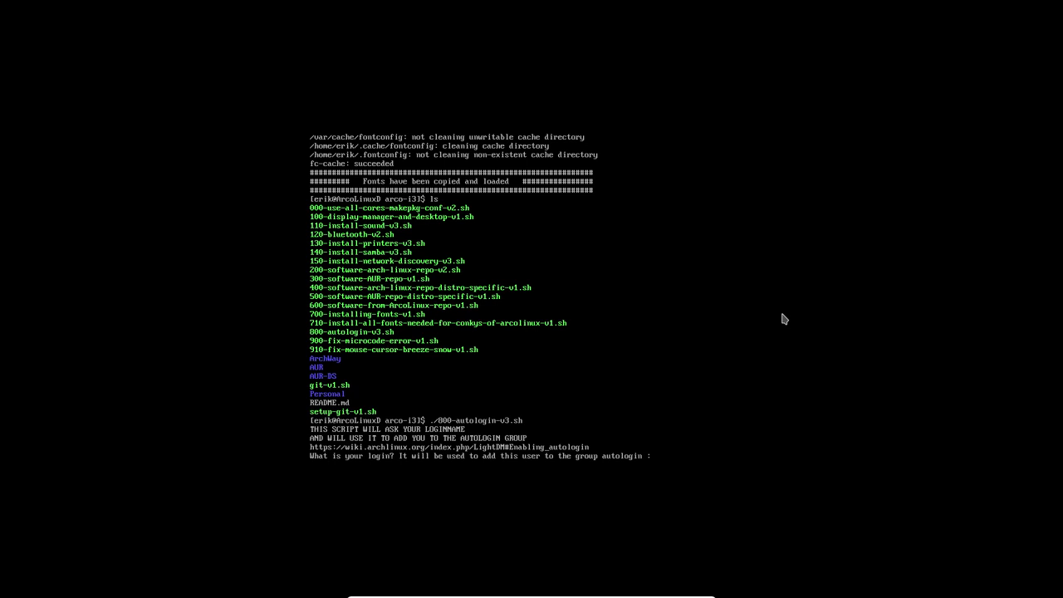
type("erik")
key("Return")
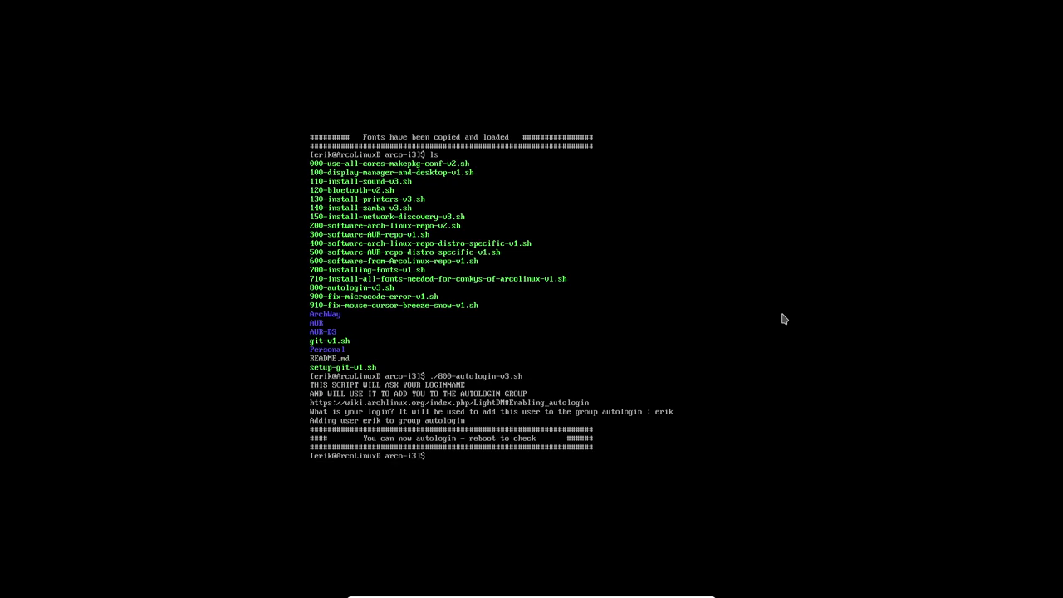
List the scripts again and run 900-fix-microcode-error-v1.sh to apply the microcode fix
type("ls")
key("Return")
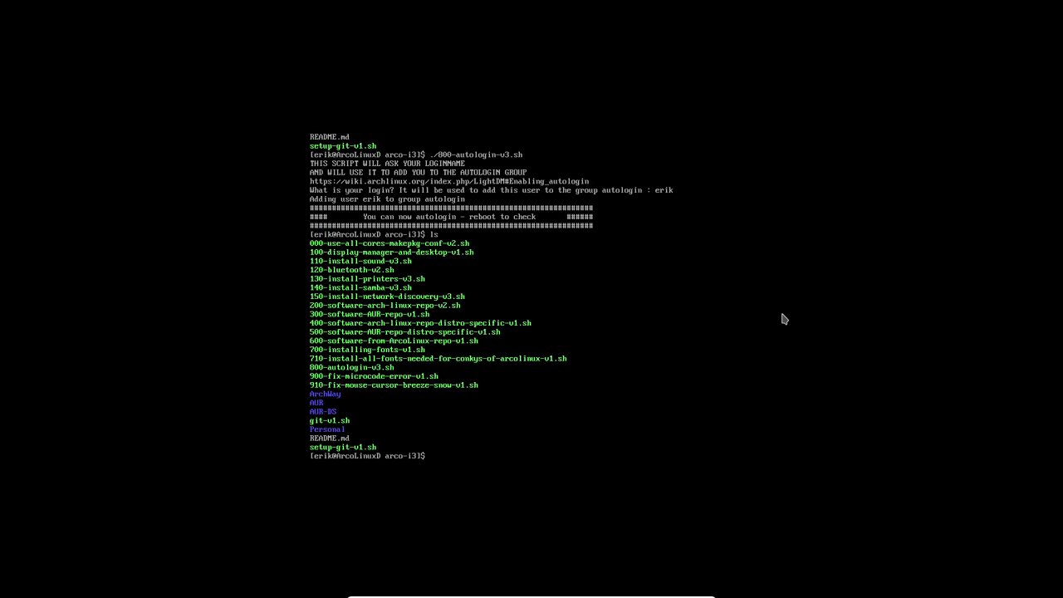
type("./90")
key("Tab")
key("Return")
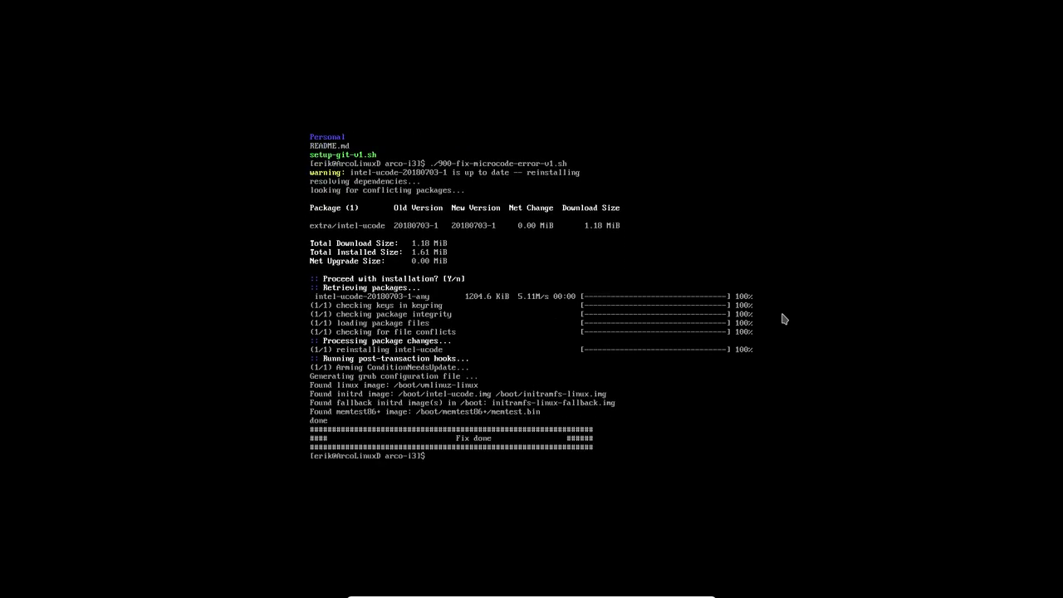
List the scripts again and run 910-fix-mouse-cursor-breeze-snow-v1.sh to set the Breeze-snow cursor
type("ls")
key("Return")
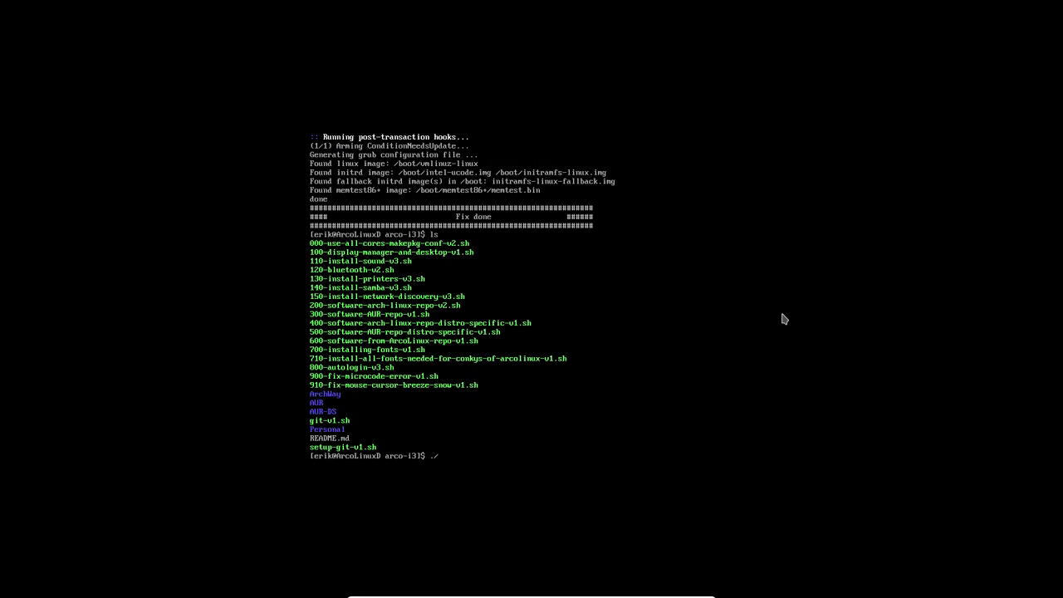
type("./9")
key("Tab")
key("ctrl+c")
type("./")
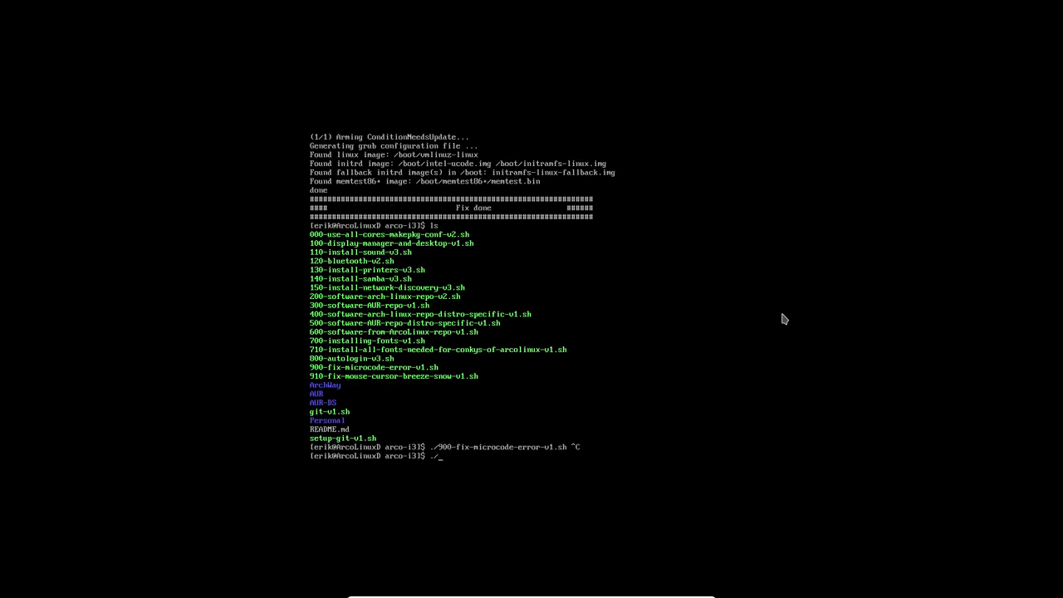
type("91")
key("Tab")
key("Return")
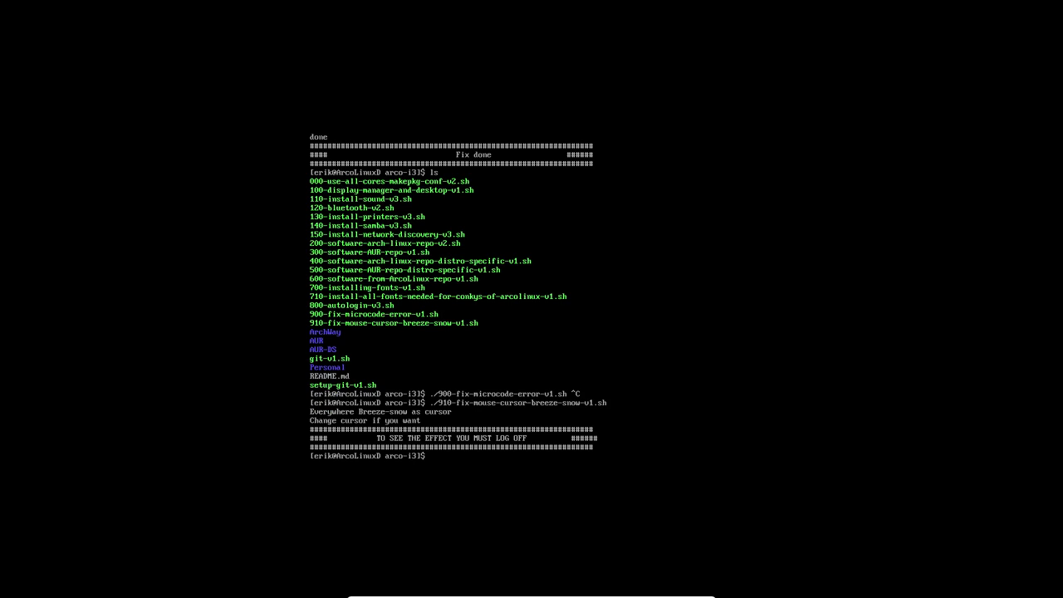
Reboot the machine with sudo reboot and choose to boot the existing OS
type("sudo rebb")
key("BackSpace")
type("oot")
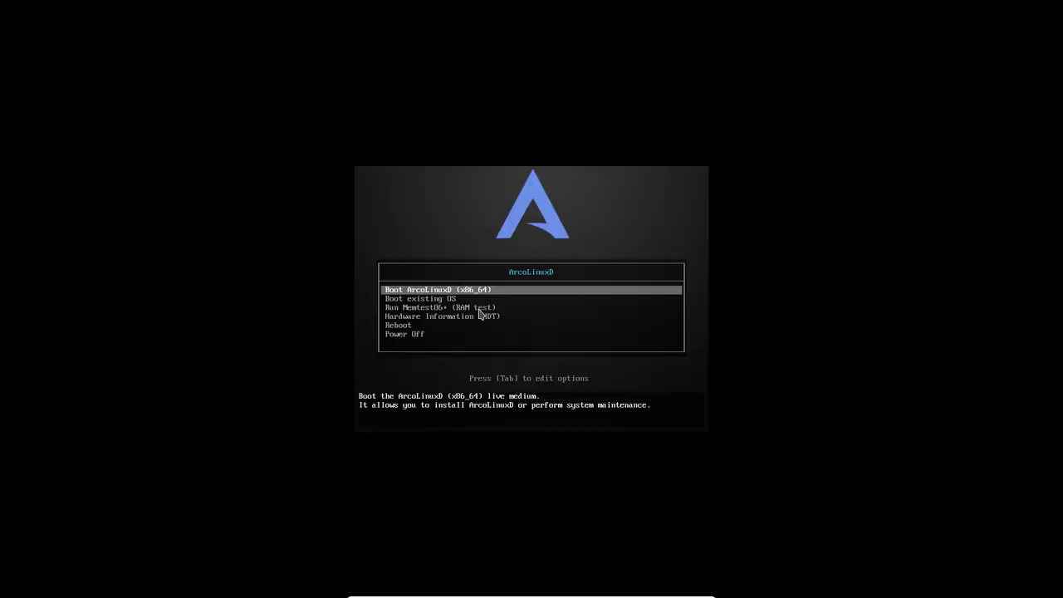
key("Down")
key("Return")
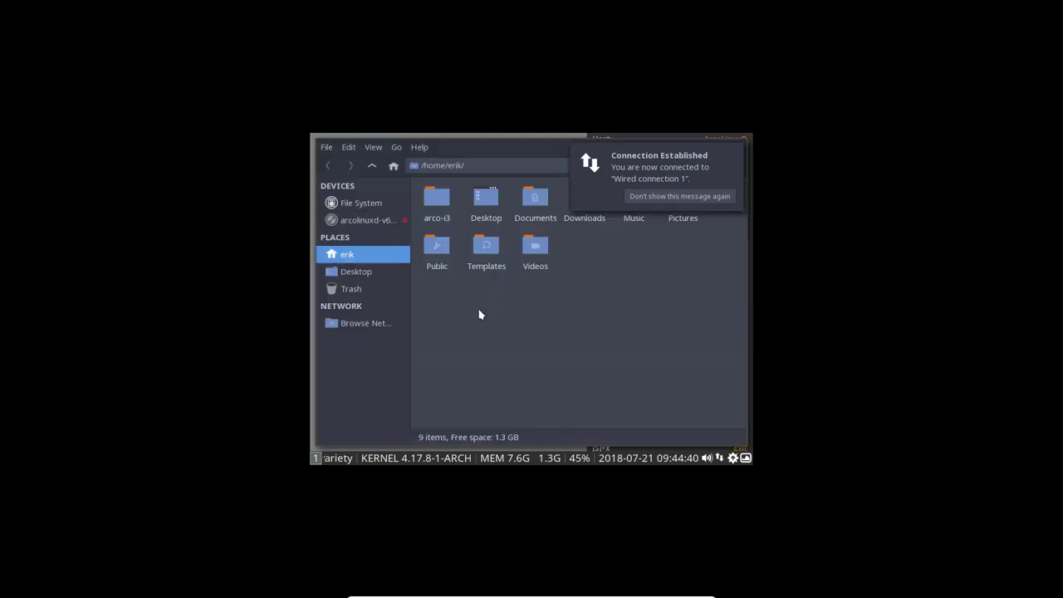
Stop the connection notification from showing again and exit the desktop session to the login screen
left_click(675, 198)
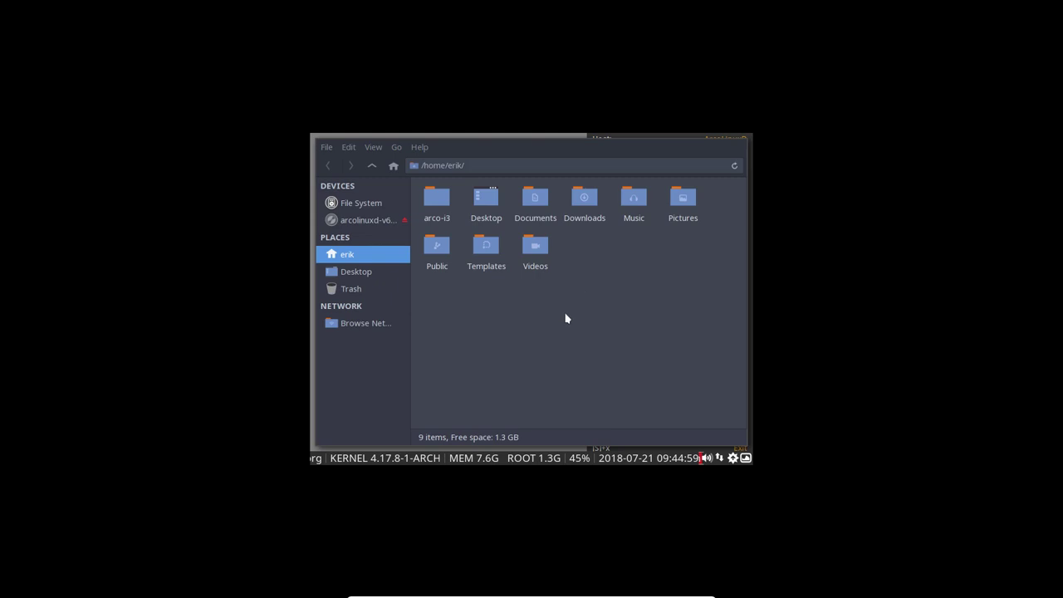
type("x")
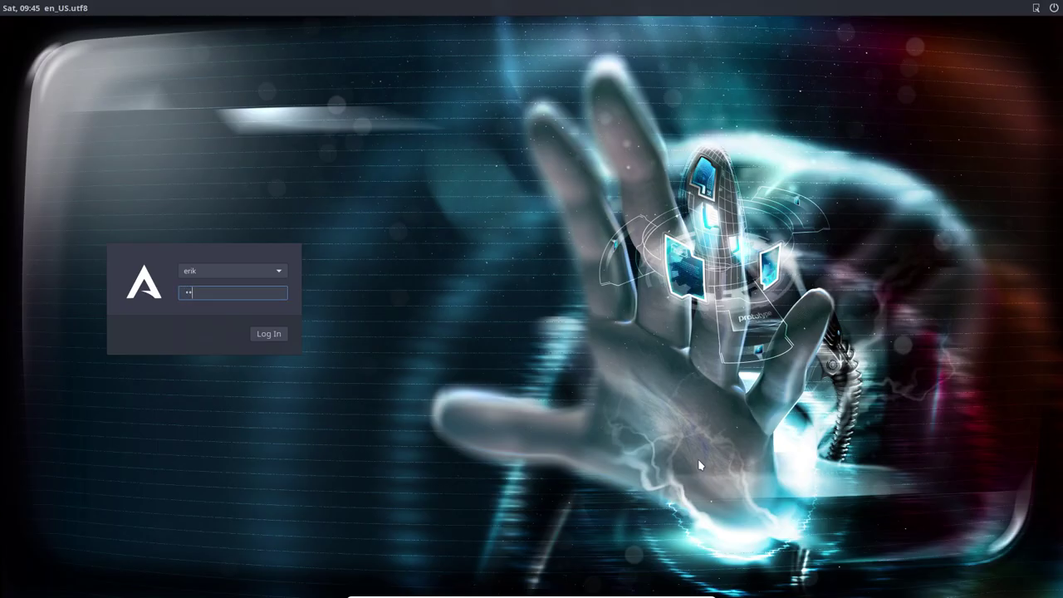
Log into the i3 session with the account password and close the file manager window on the first workspace
type("••")
key("Return")
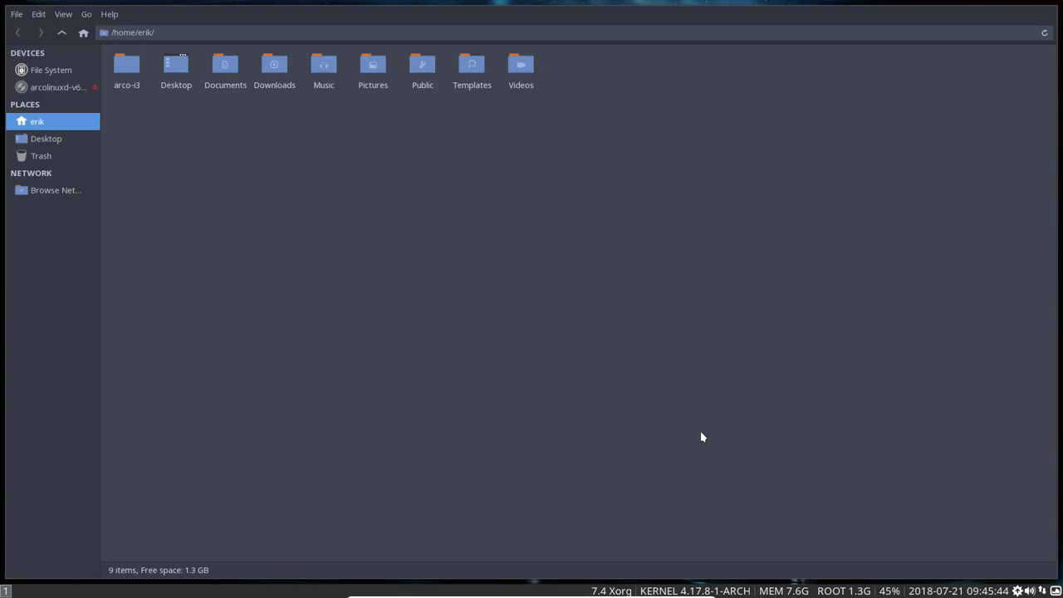
key("super+shift+q")
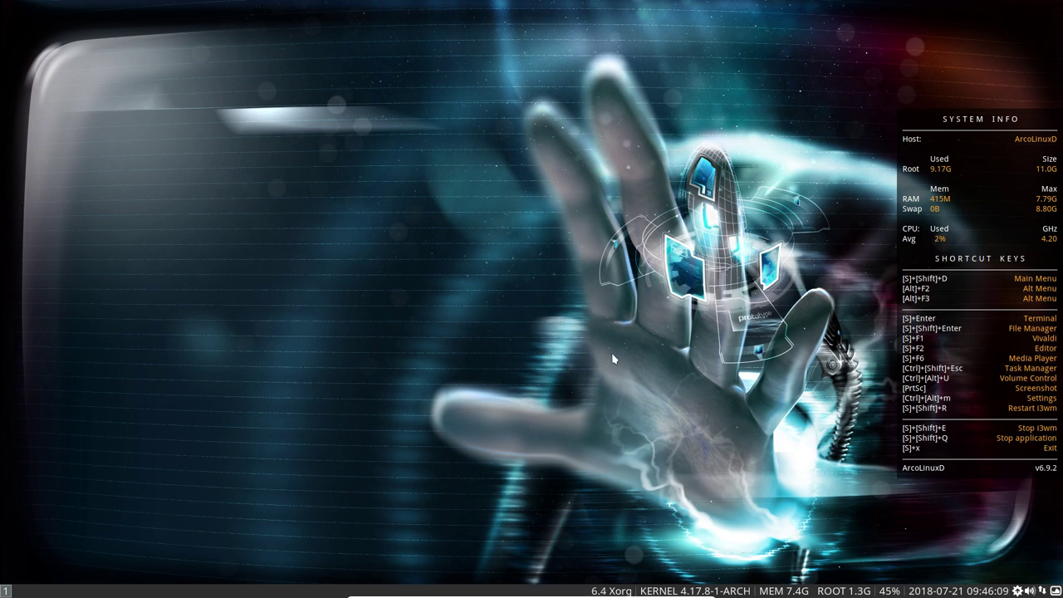
Search the application launcher for "screen" and start screenkey
key("super+d")
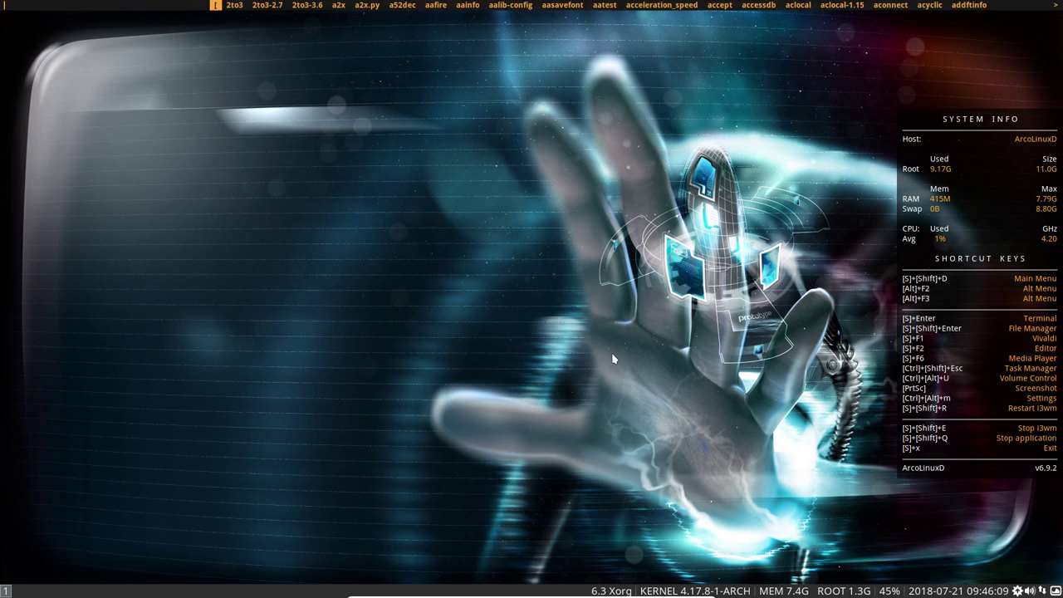
type("sc")
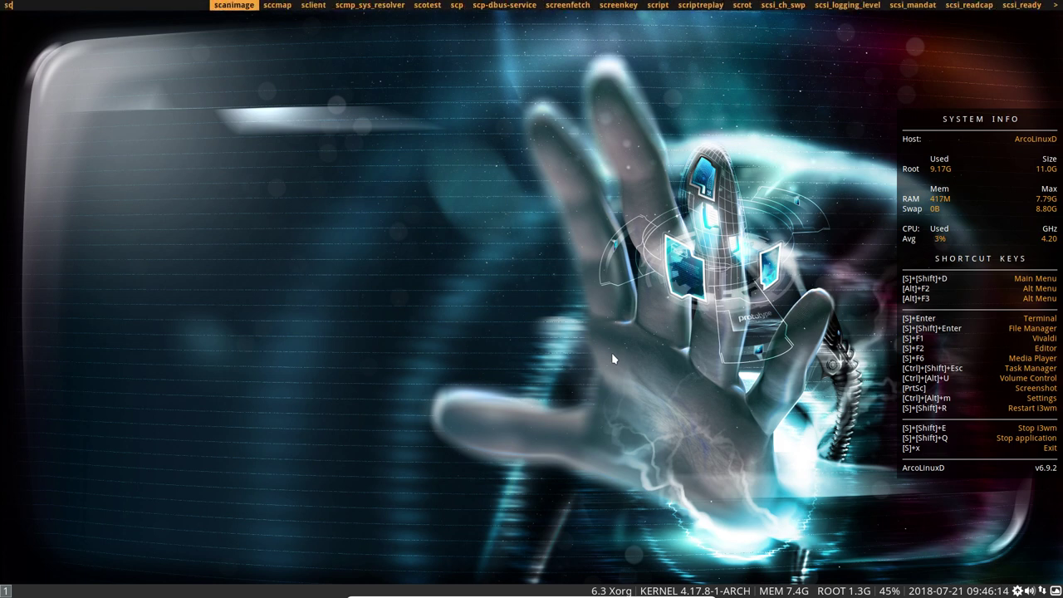
type("reen")
key("Right")
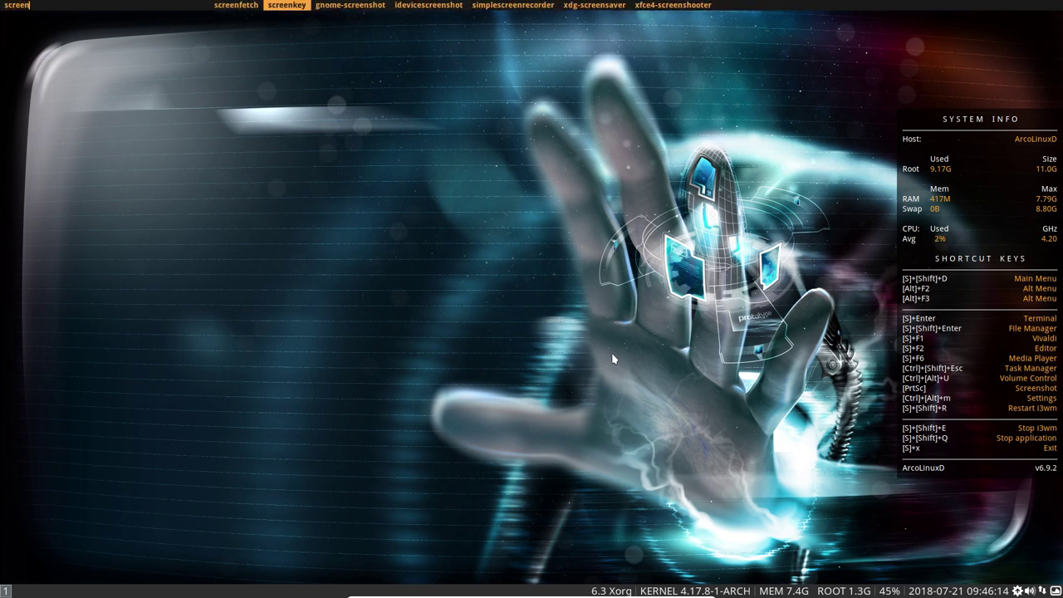
key("Return")
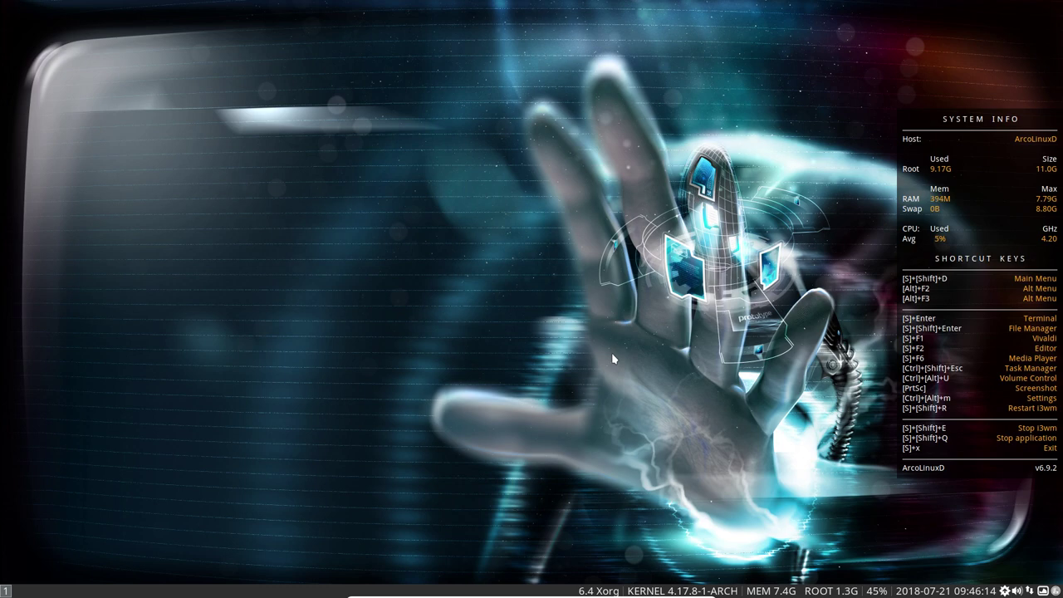
Open the arco-i3 folder in the file manager and review the numbered scripts 000 to 910, the git scripts and README.md
key("super+shift+Return")
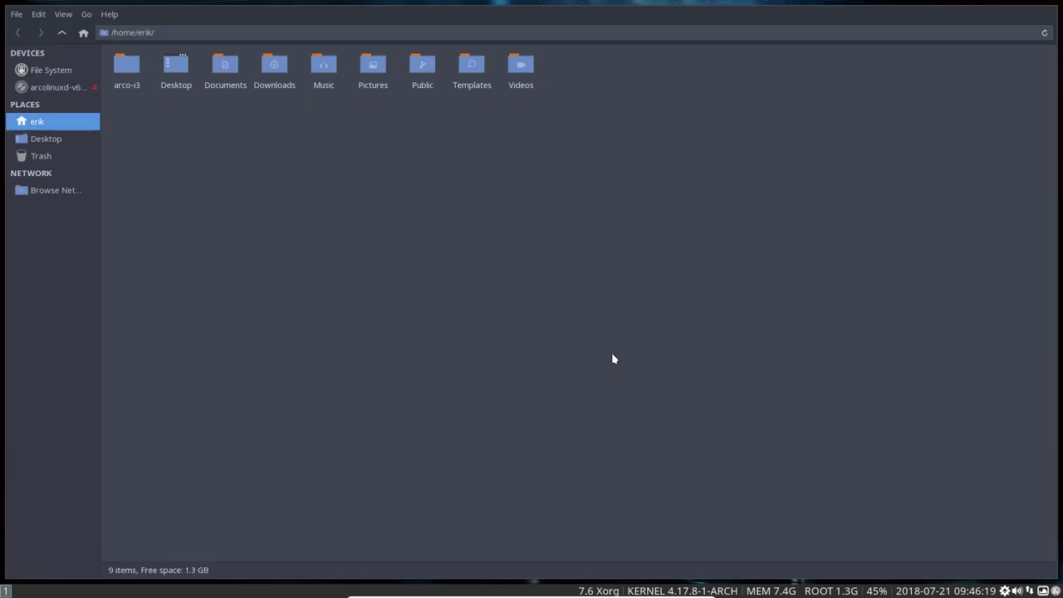
left_click(138, 74)
double_click(137, 74)
left_click(410, 62)
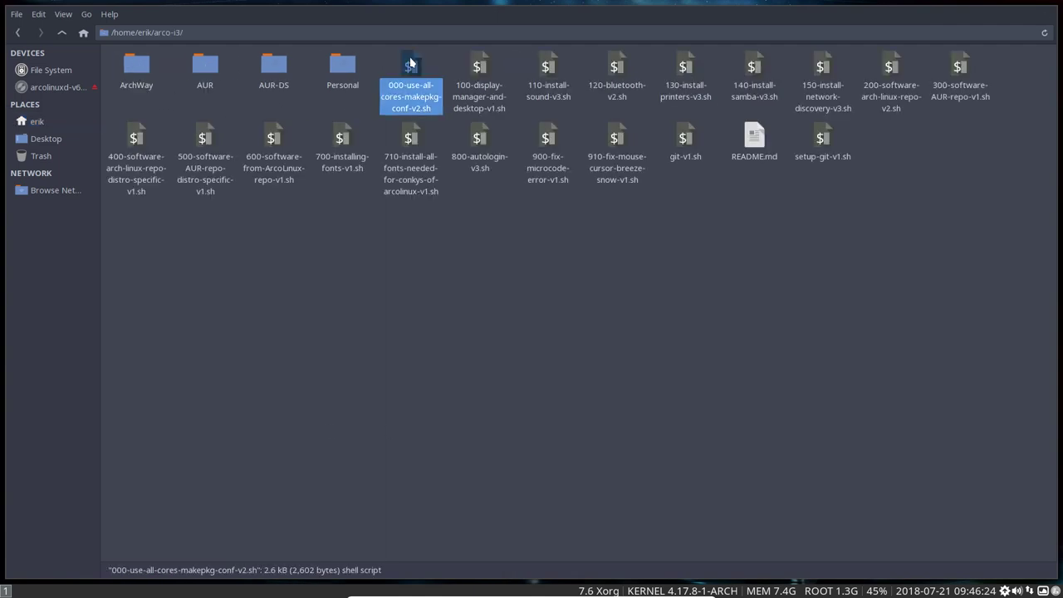
left_click(621, 162, "shift")
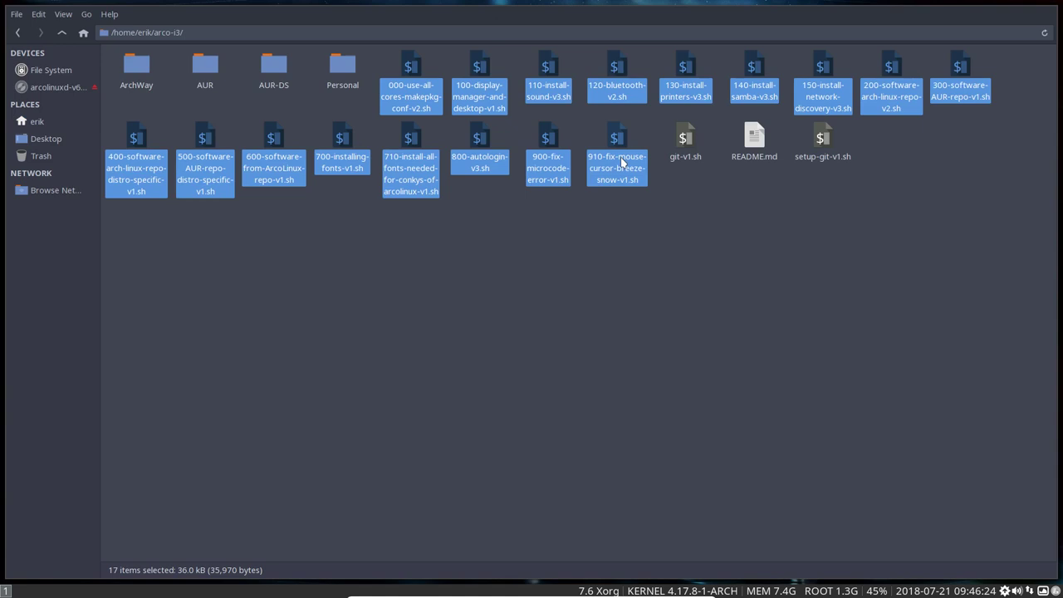
left_click(694, 170)
left_click_drag(686, 190, 889, 124)
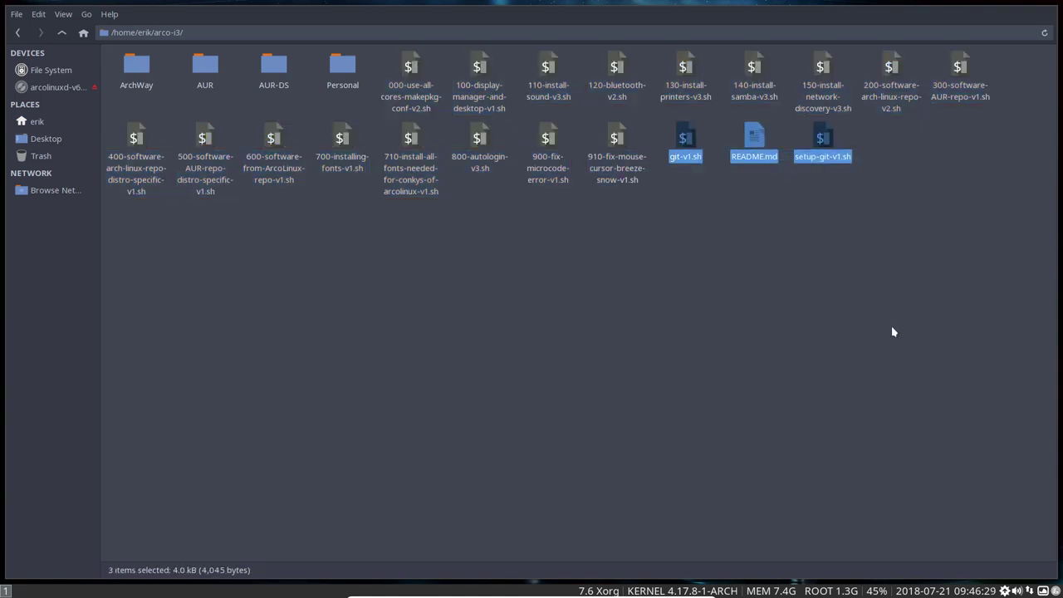
left_click(703, 289)
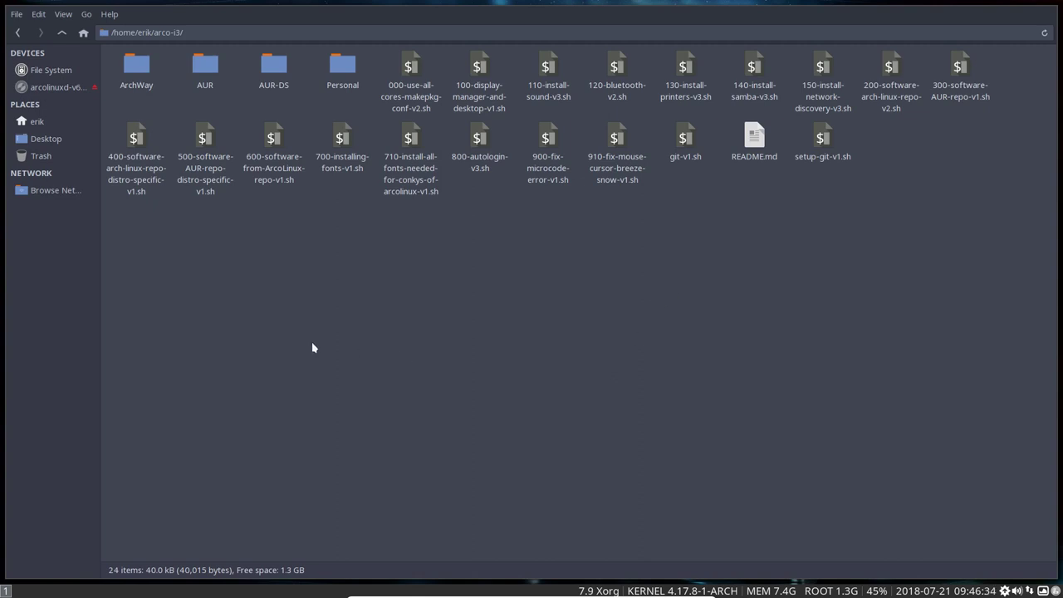
Return to the home folder, show hidden files, open .config and select its i3 folder
left_click(57, 123)
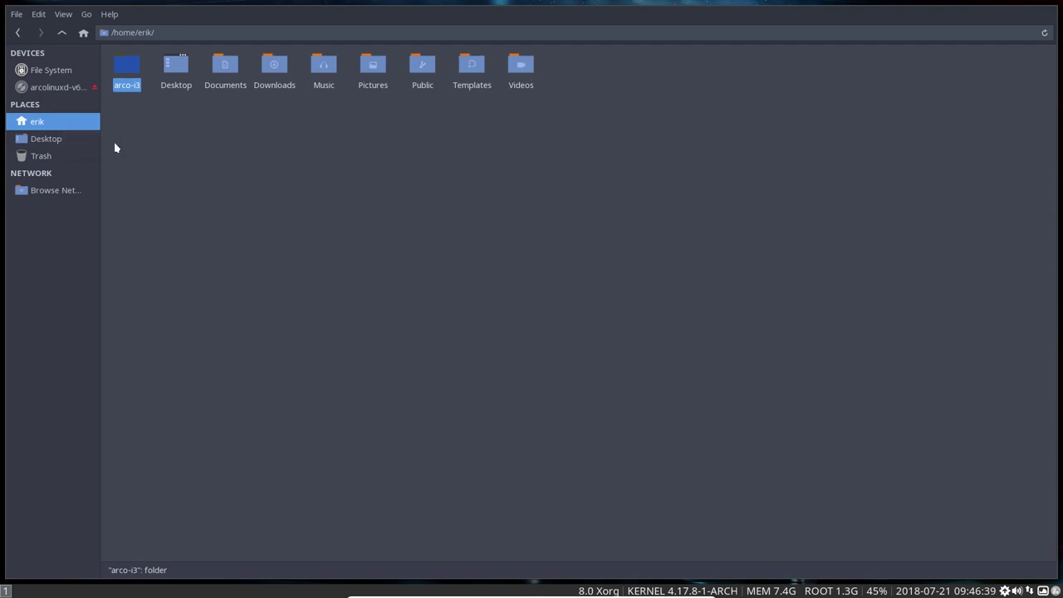
key("ctrl+h")
double_click(272, 73)
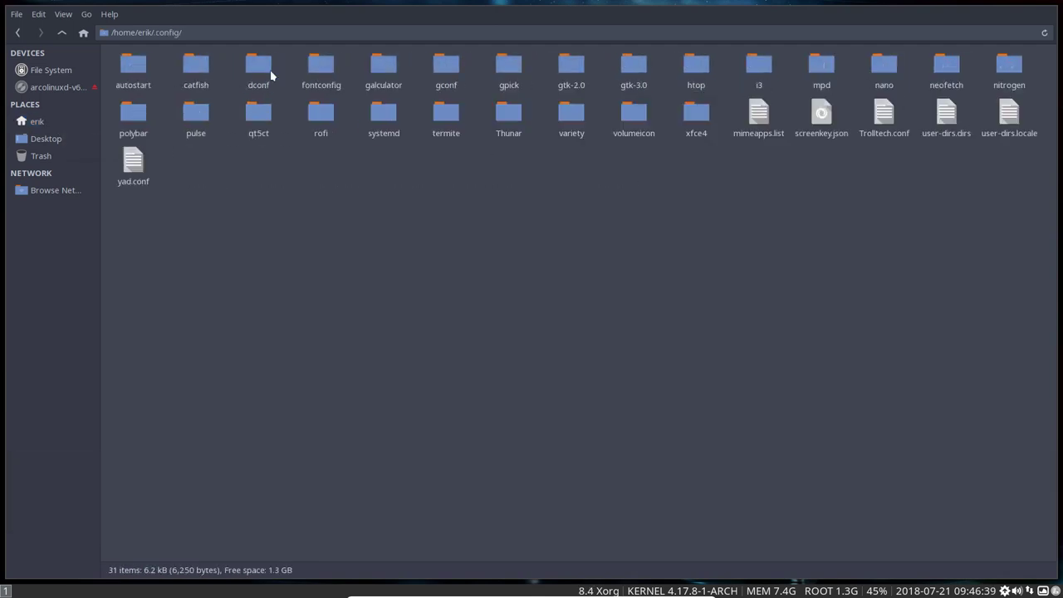
left_click(760, 70)
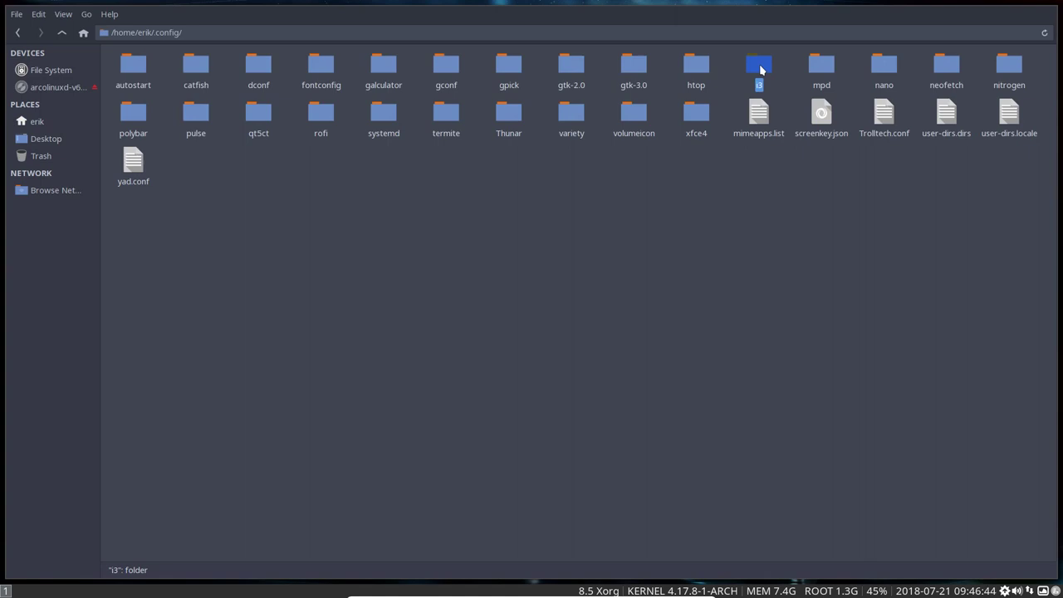